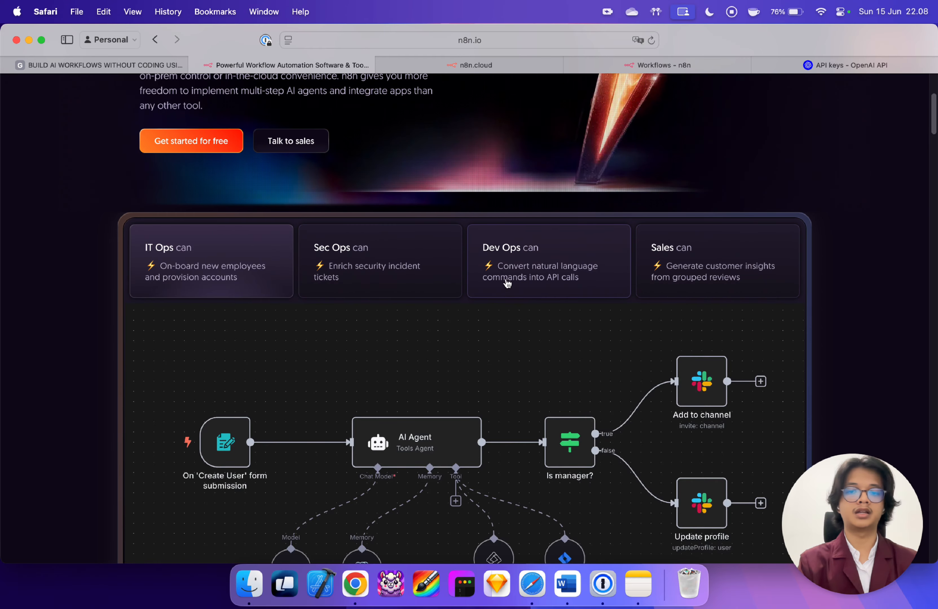
Step: Review the n8n home page and the fields of the n8n cloud account sign-up form
scroll(583, 318, "down", 2)
scroll(584, 318, "up", 4)
scroll(583, 318, "up", 5)
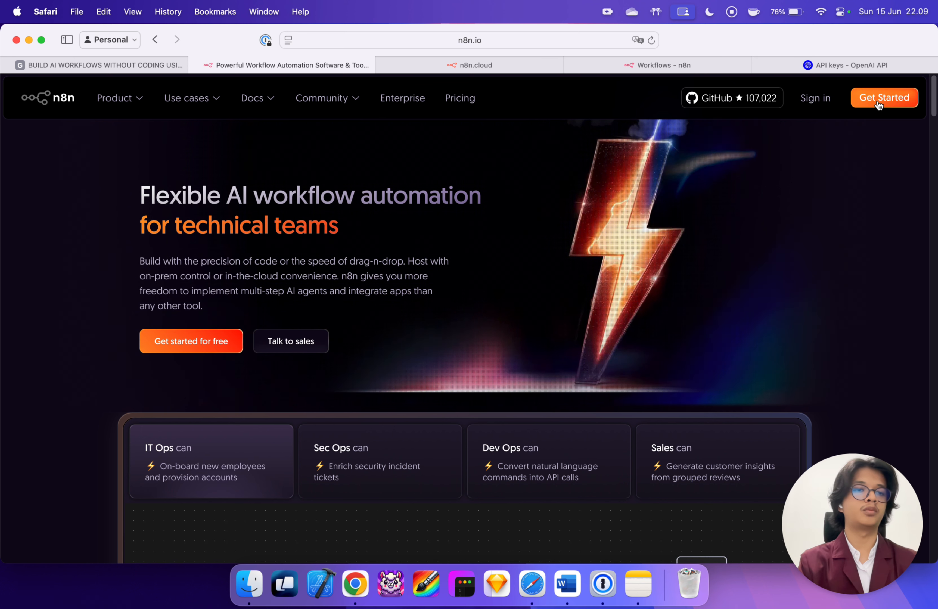
left_click(471, 65)
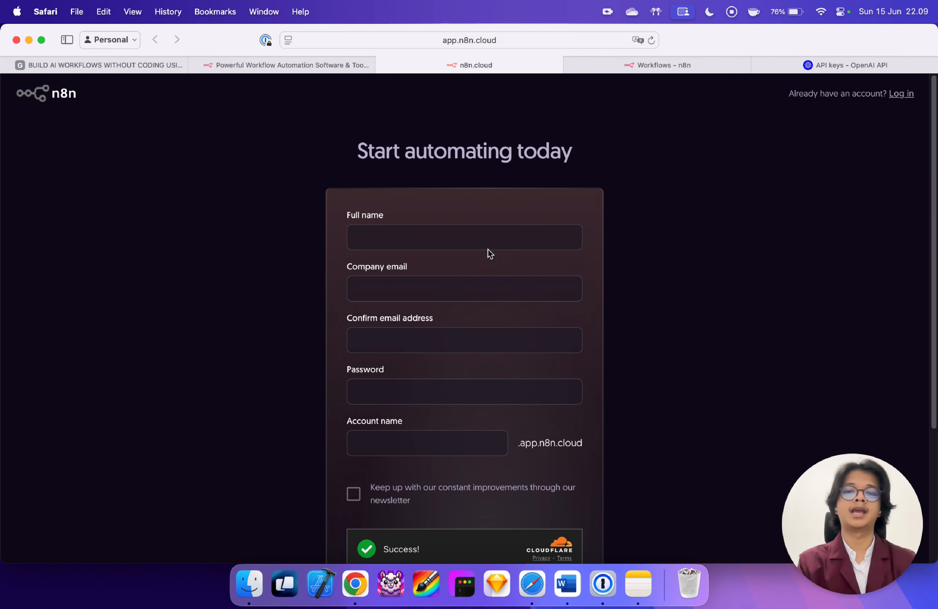
scroll(464, 246, "down", 1)
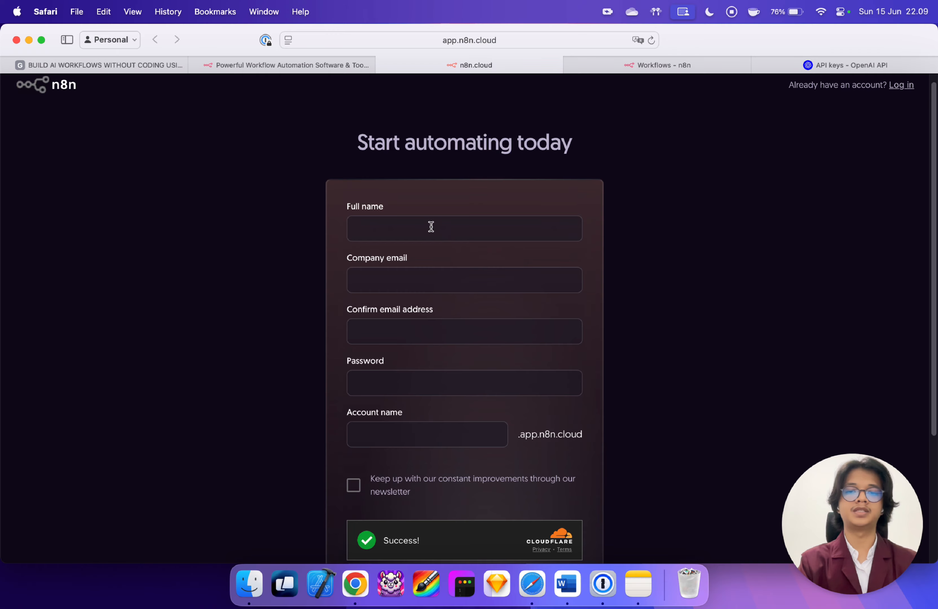
scroll(433, 224, "down", 3)
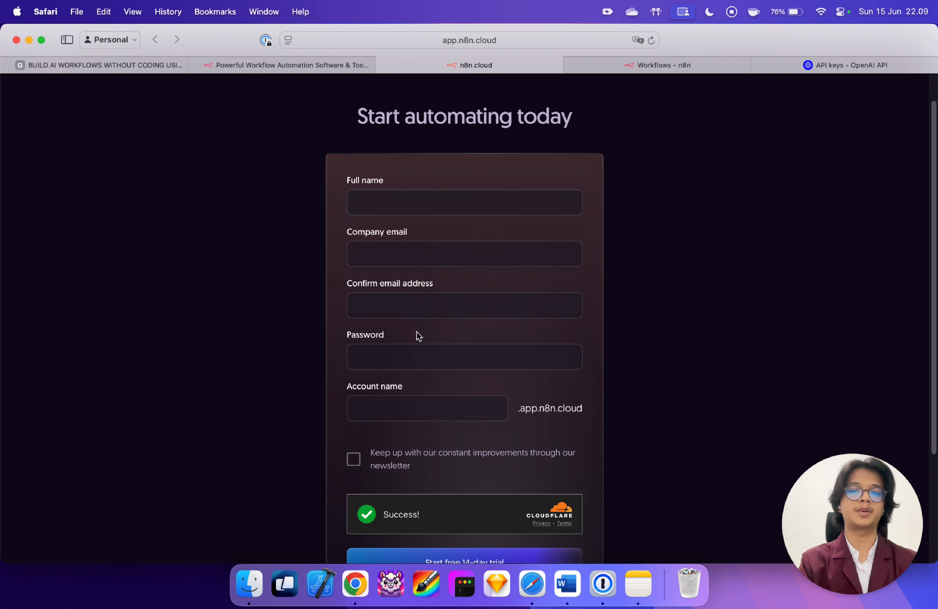
scroll(417, 332, "down", 3)
scroll(734, 105, "up", 3)
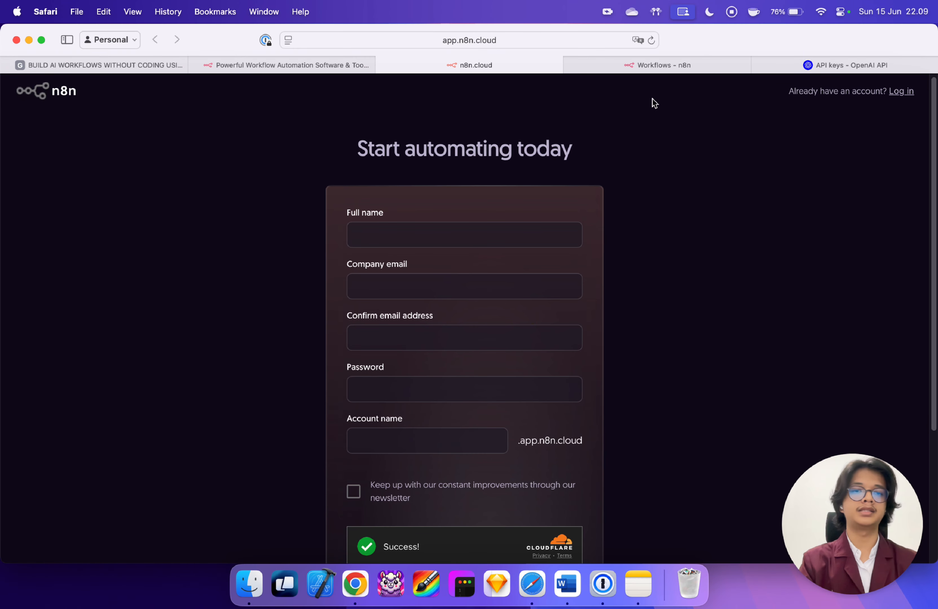
Step: Create a new blank workflow from the n8n workflows overview
left_click(640, 65)
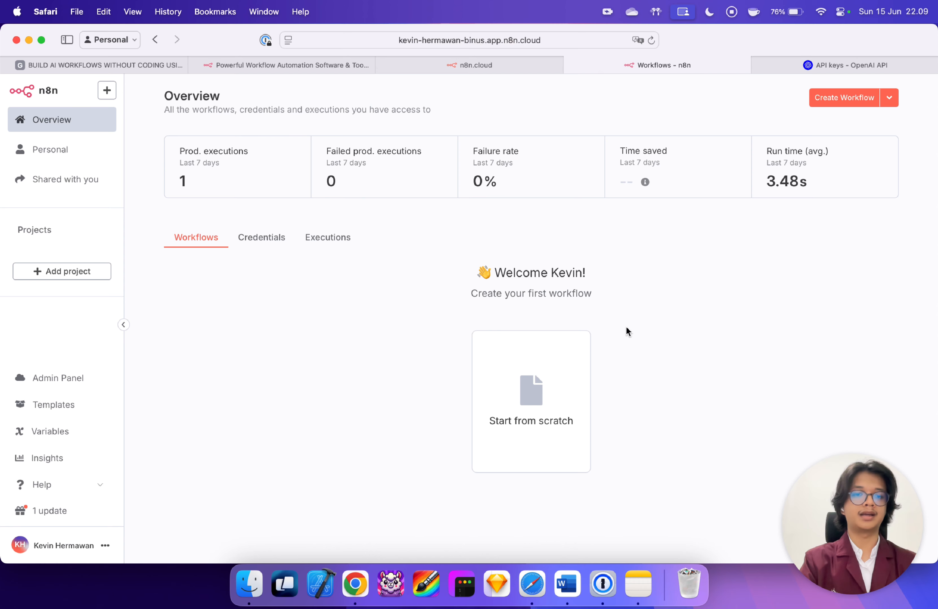
left_click(837, 99)
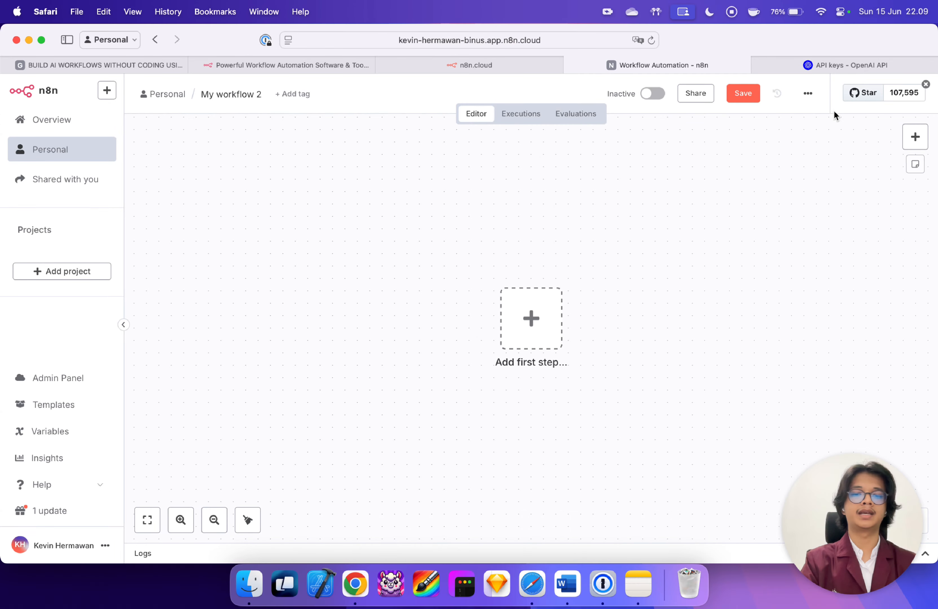
scroll(713, 343, "right", 5)
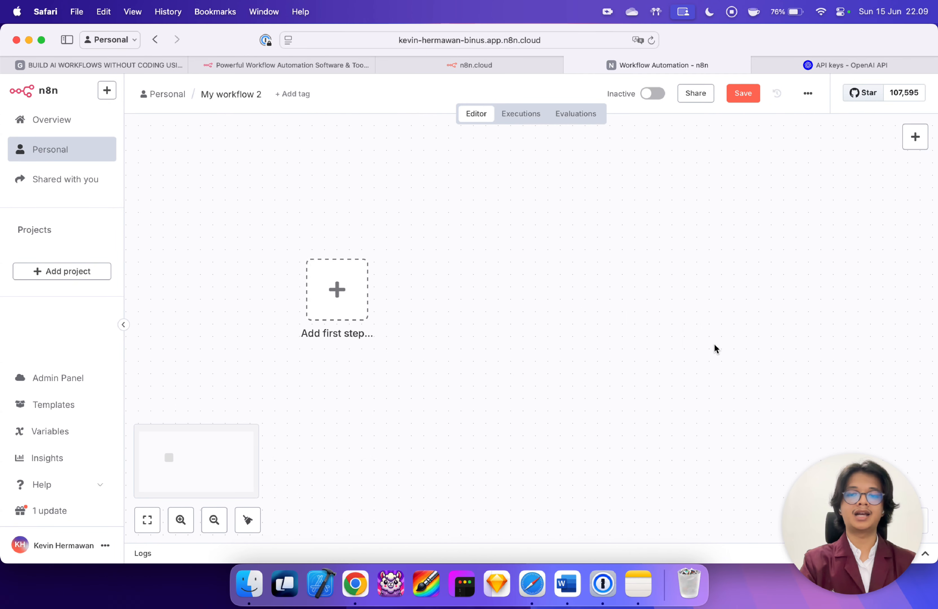
scroll(607, 335, "right", 3)
scroll(607, 334, "down", 3)
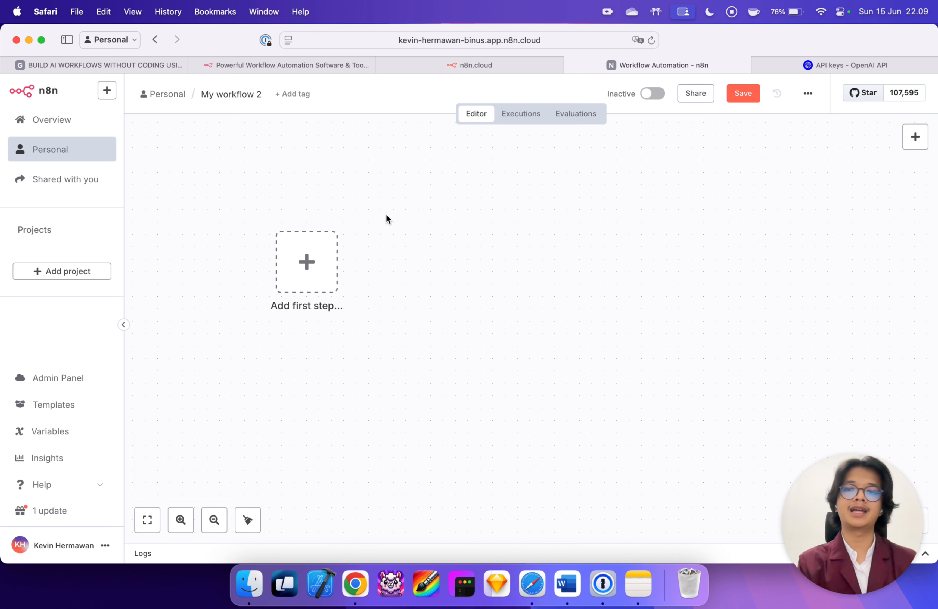
Step: Rename the new workflow as AI Article Expert
left_click(242, 100)
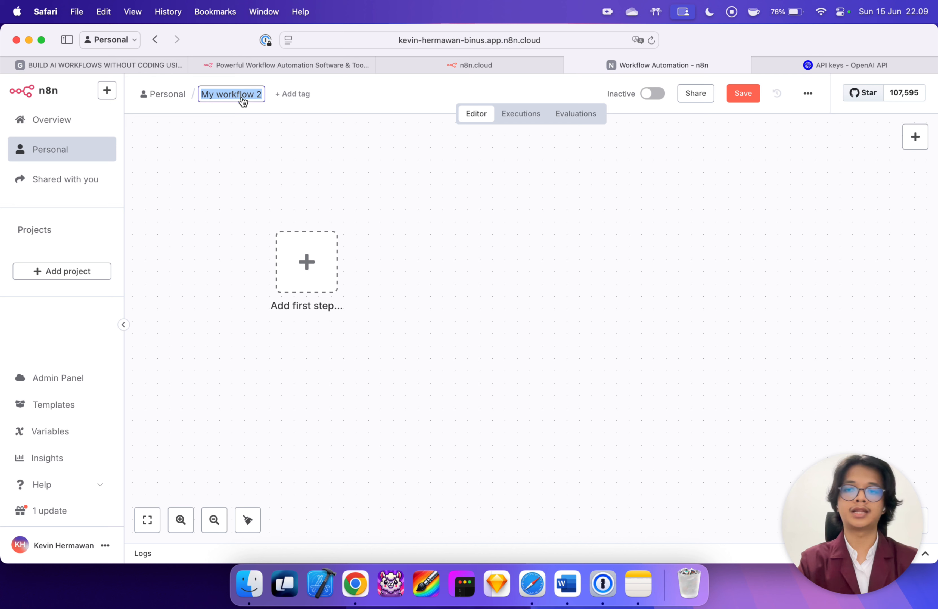
type("AI ")
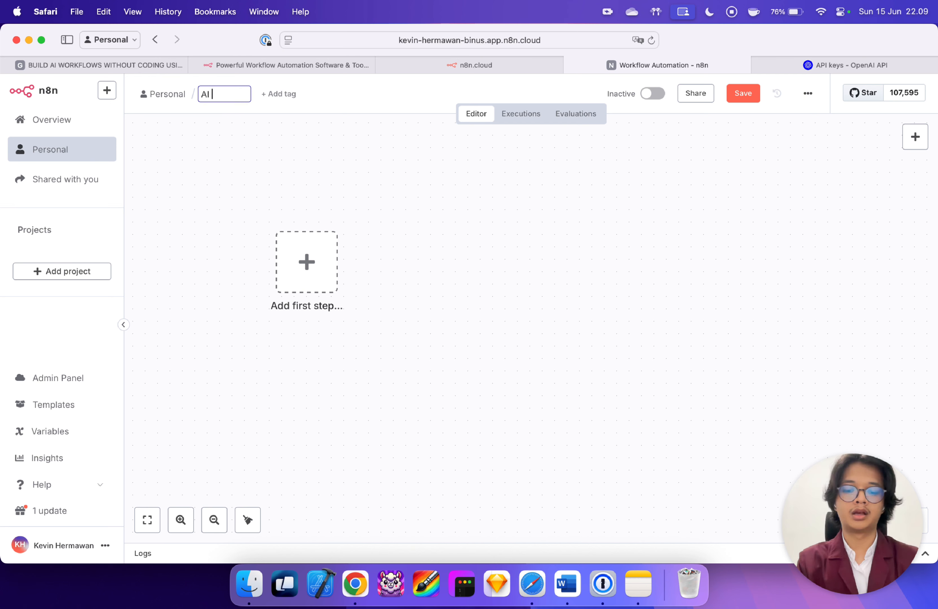
type("Artic")
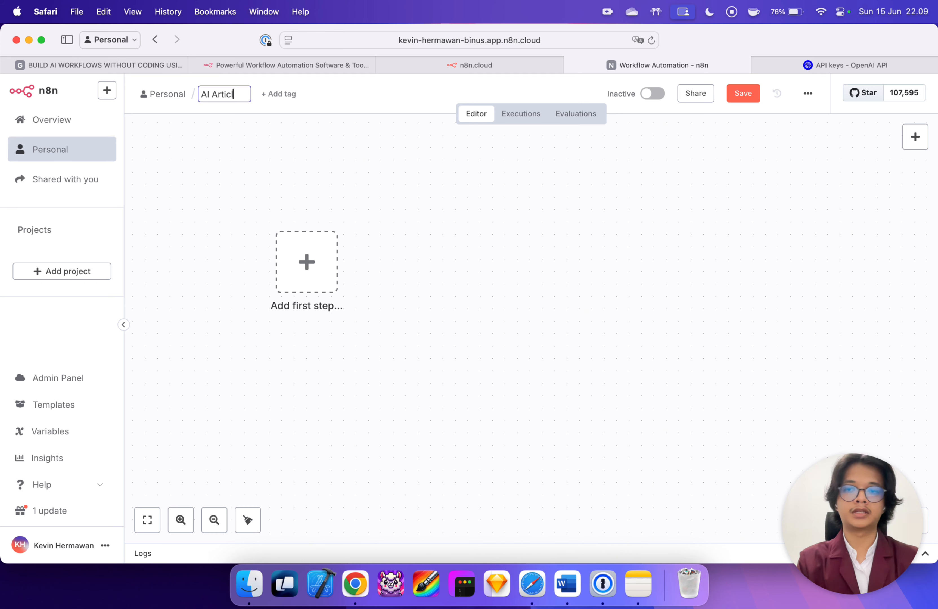
type("le Expert")
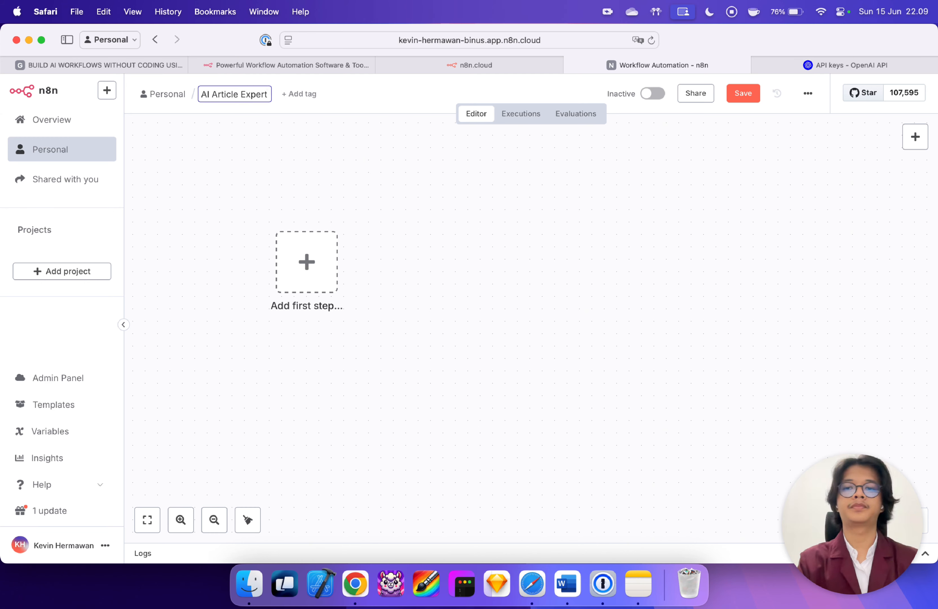
left_click(265, 137)
Step: Insert the word Tech into the workflow name so it reads AI Tech Article Expert
left_click(240, 93)
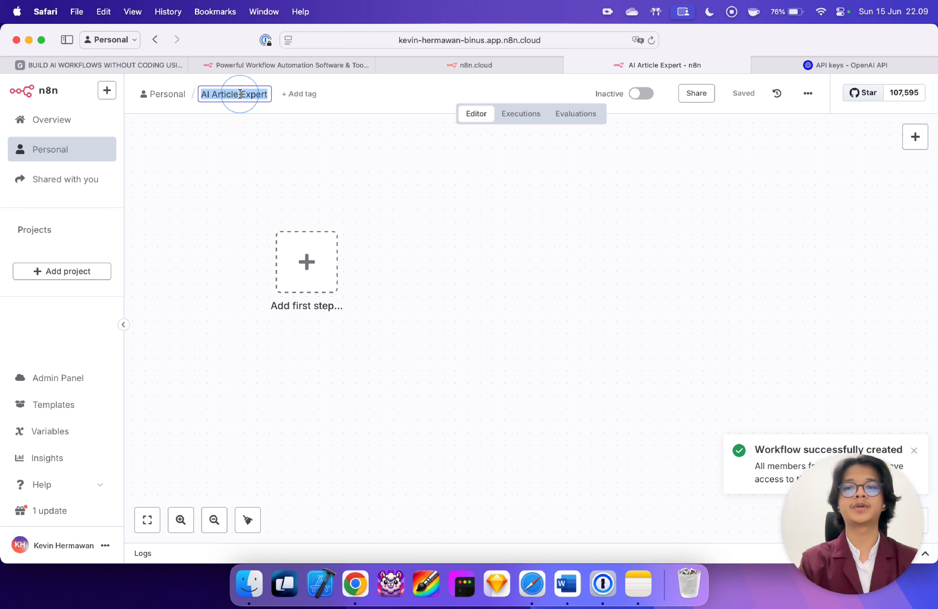
left_click(240, 94)
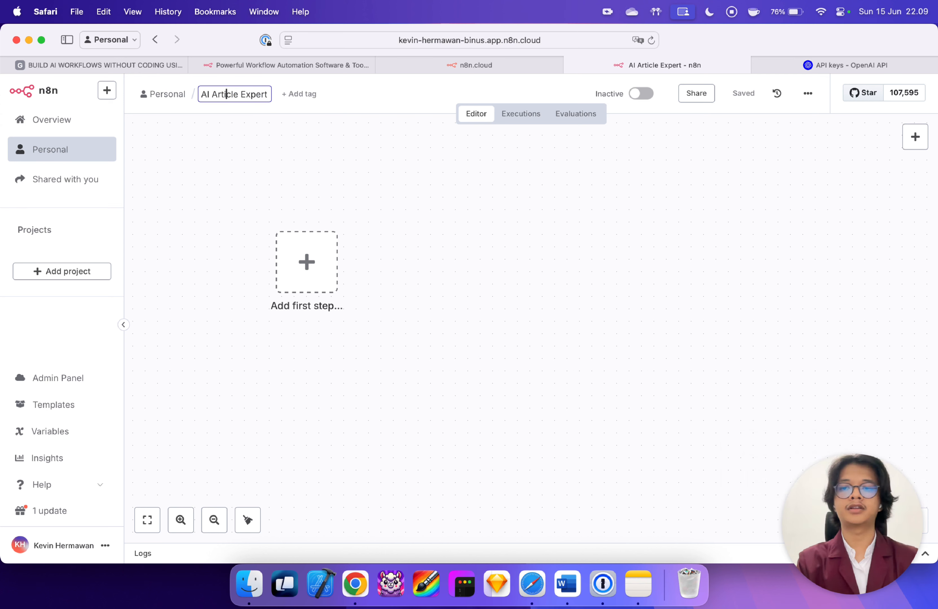
left_click(212, 93)
type("Tech")
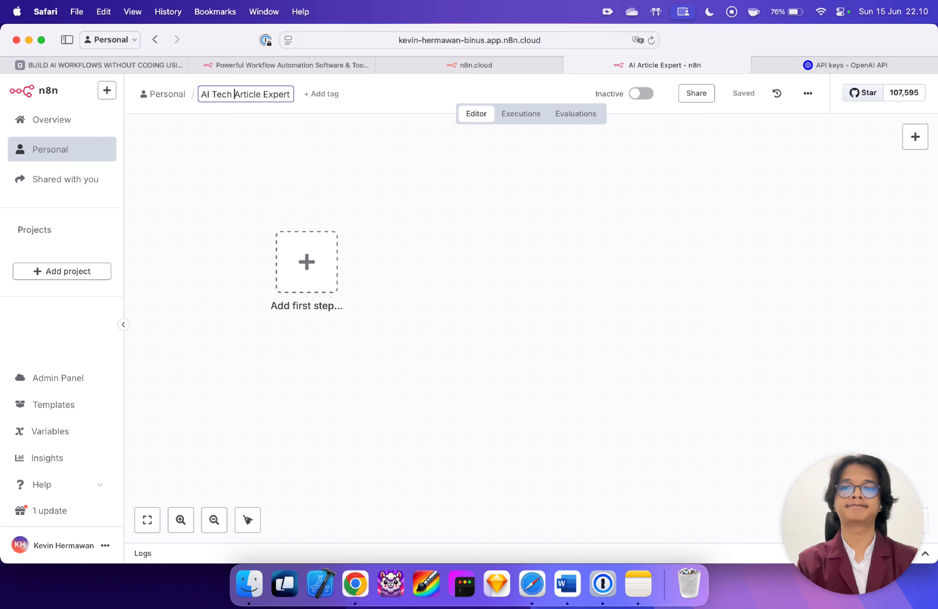
left_click(382, 167)
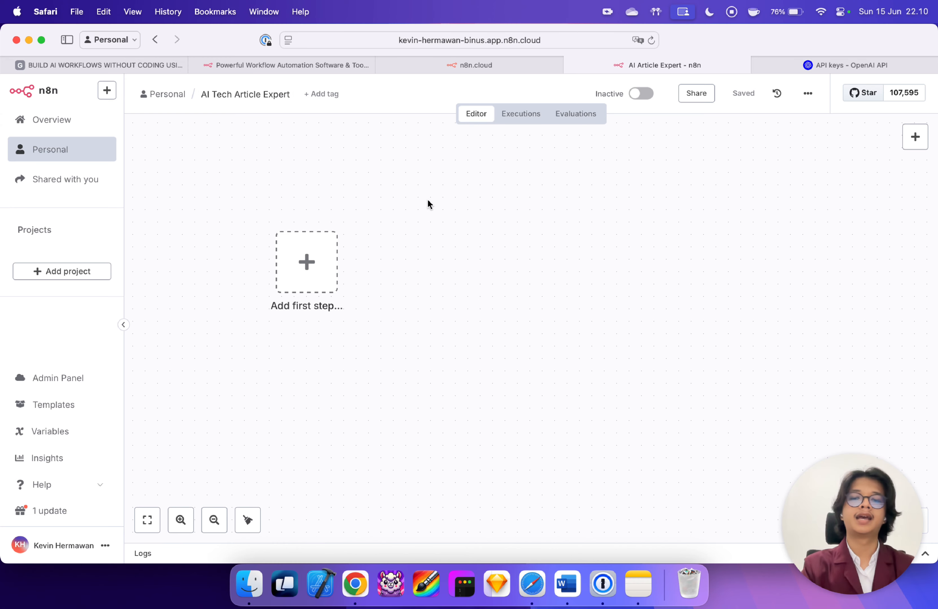
Step: Add an On chat message trigger as the workflow's first step, keeping its default parameters
scroll(421, 225, "right", 2)
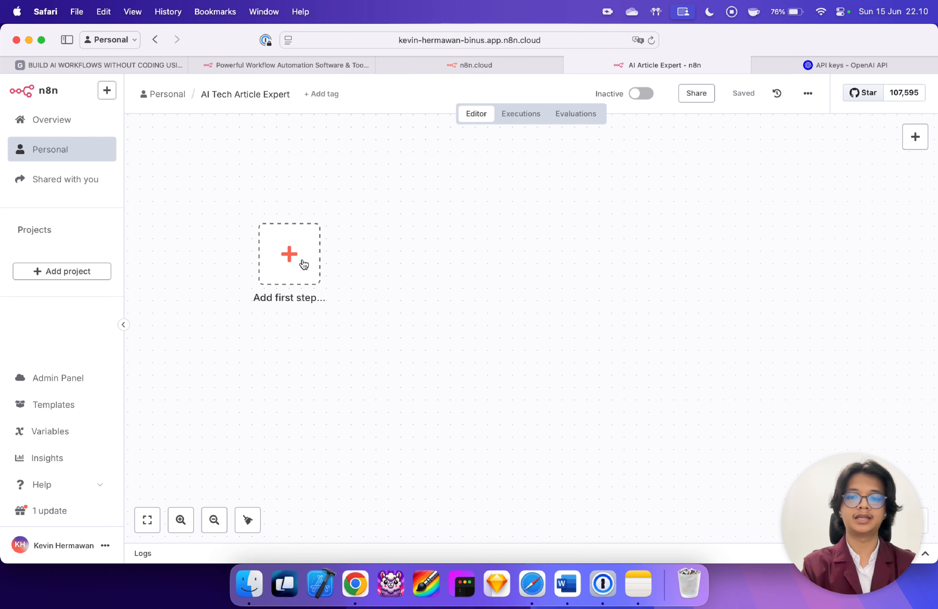
left_click(292, 257)
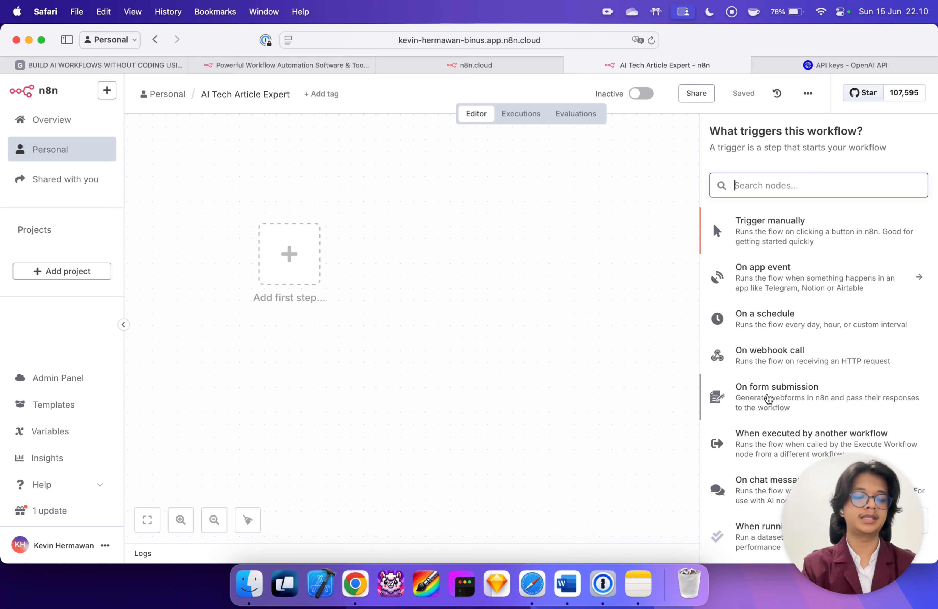
scroll(766, 399, "down", 3)
left_click(756, 420)
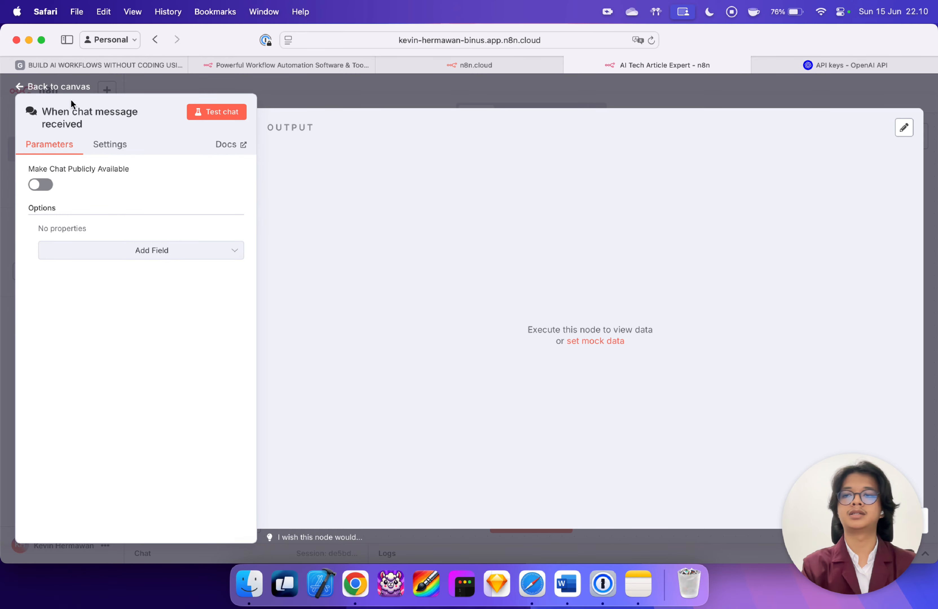
left_click(72, 91)
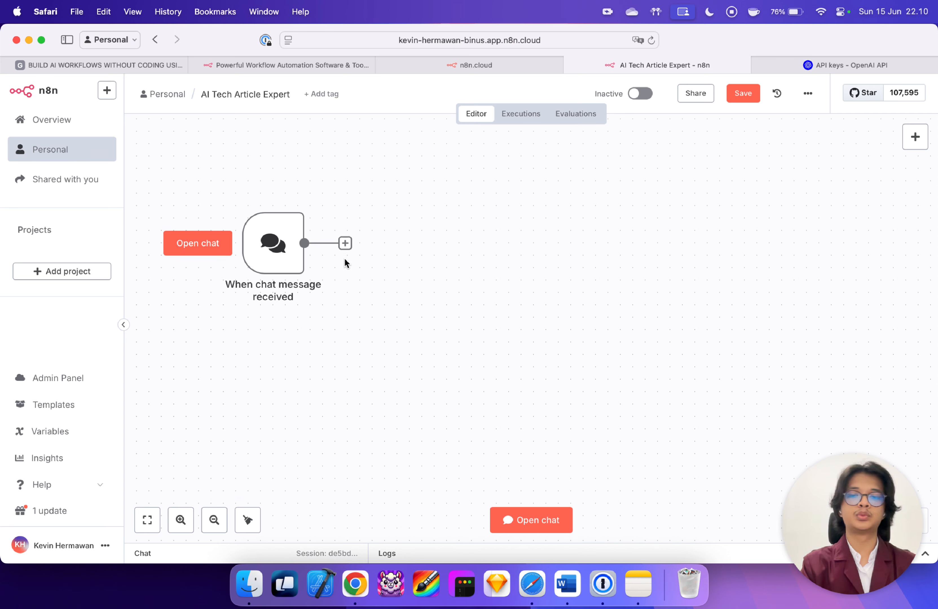
Step: Add an AI Agent node after the chat message trigger, keeping its default parameters
mouse_move(290, 265)
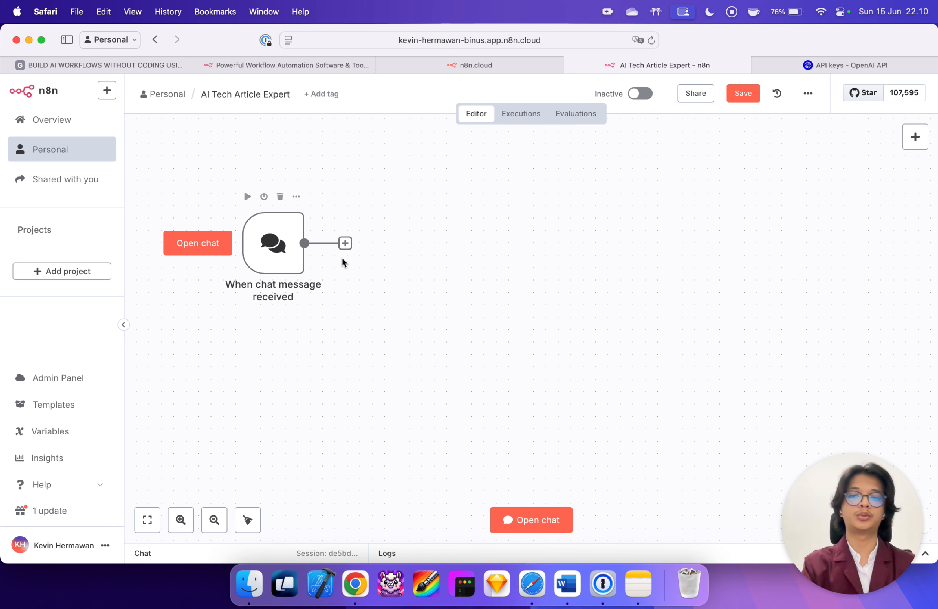
left_click(345, 243)
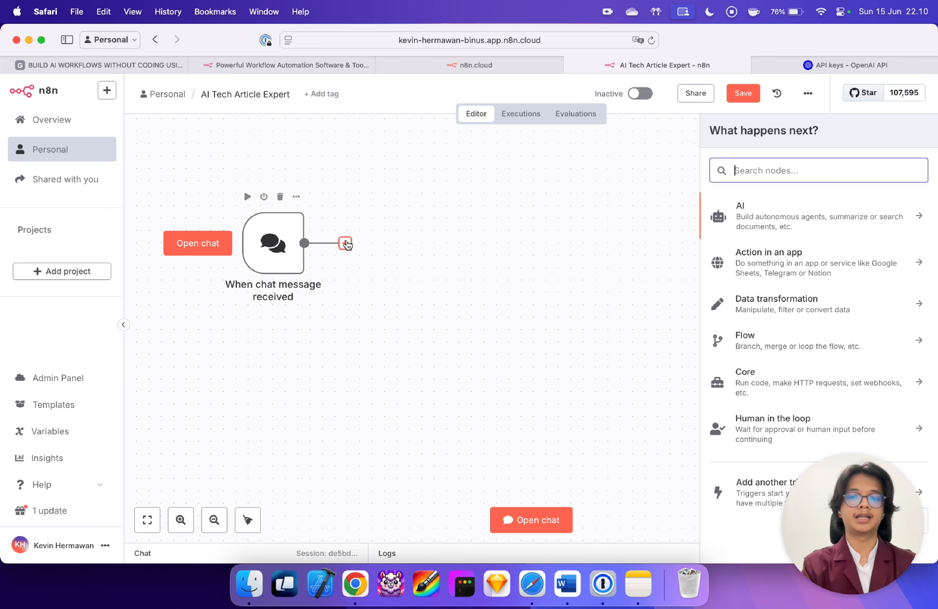
left_click(806, 220)
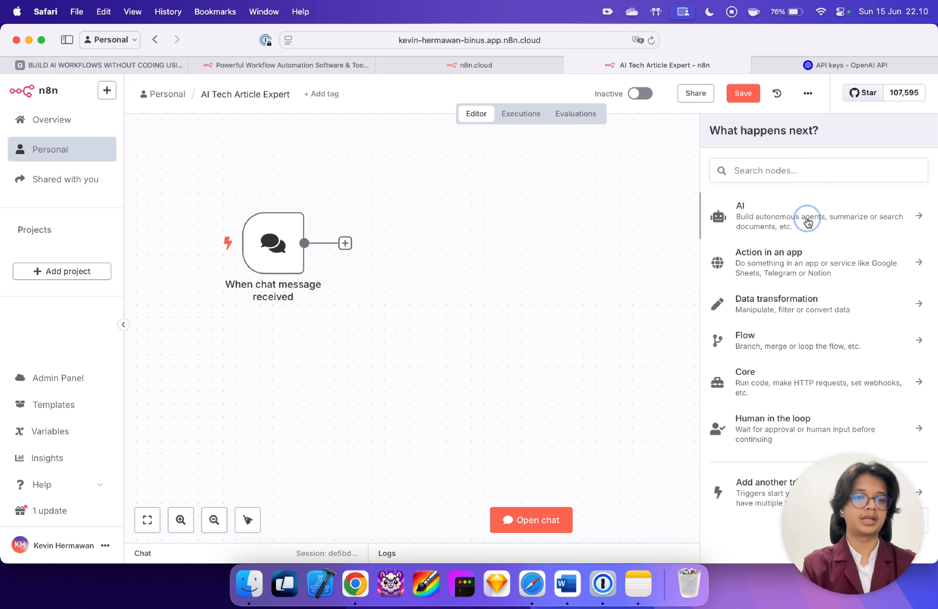
scroll(734, 406, "down", 3)
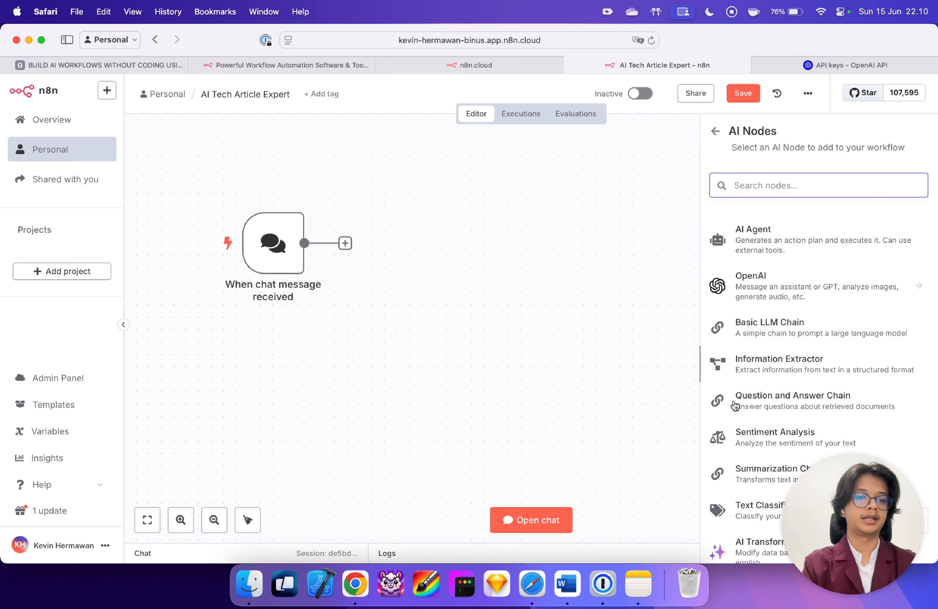
scroll(734, 406, "up", 3)
left_click(766, 285)
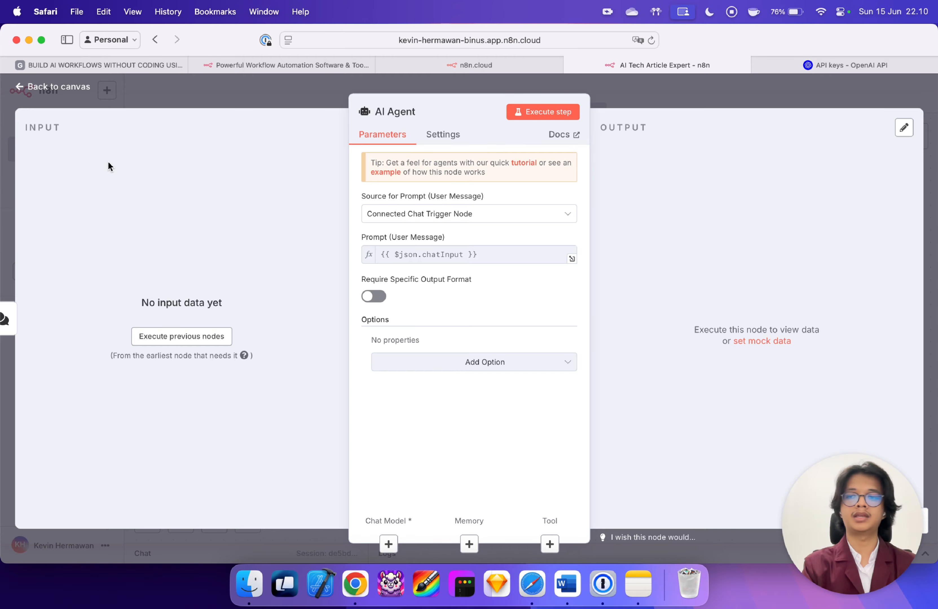
left_click(69, 88)
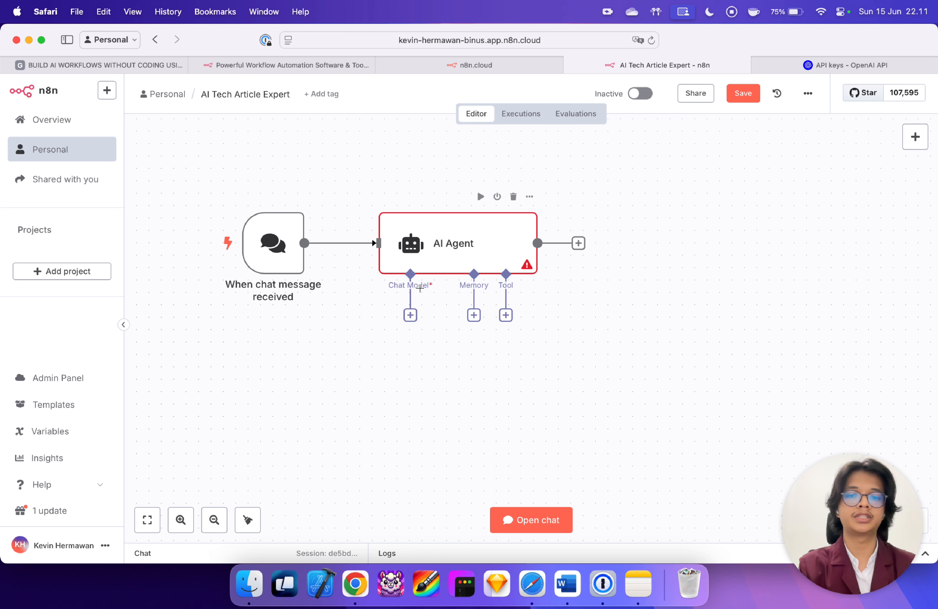
Step: Search the language models for OpenAI and attach an OpenAI Chat Model to the AI Agent's chat model connection
left_click(411, 316)
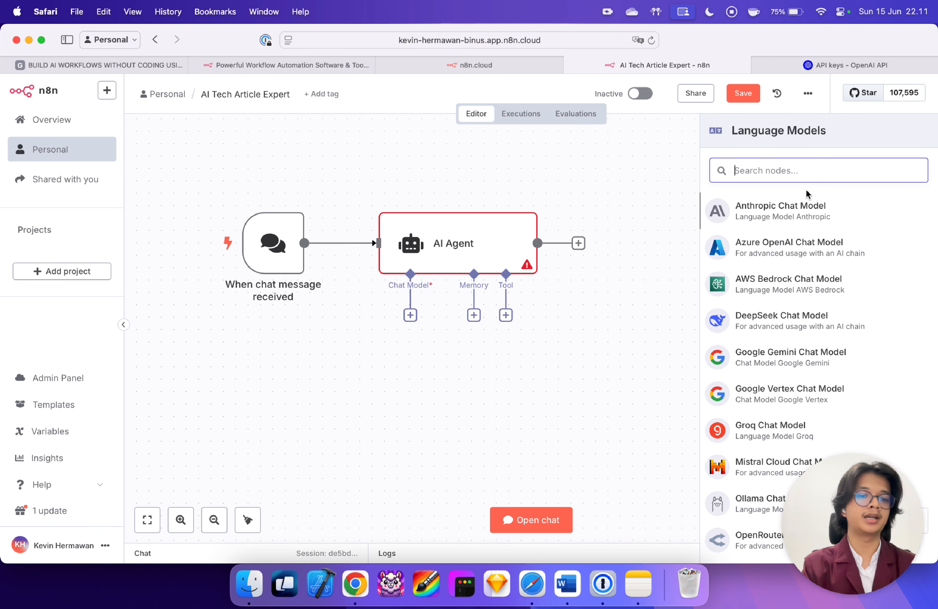
type("Open")
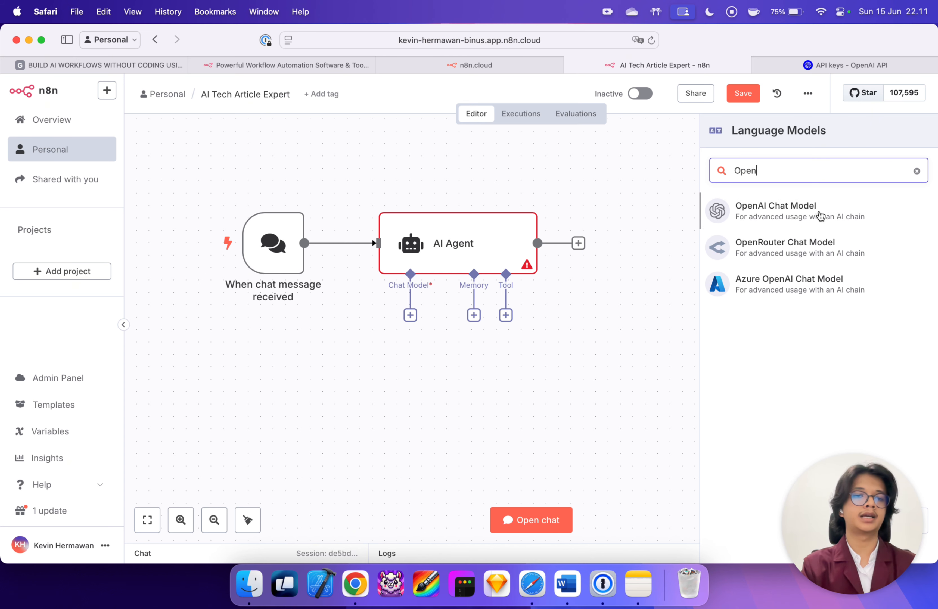
type("AI")
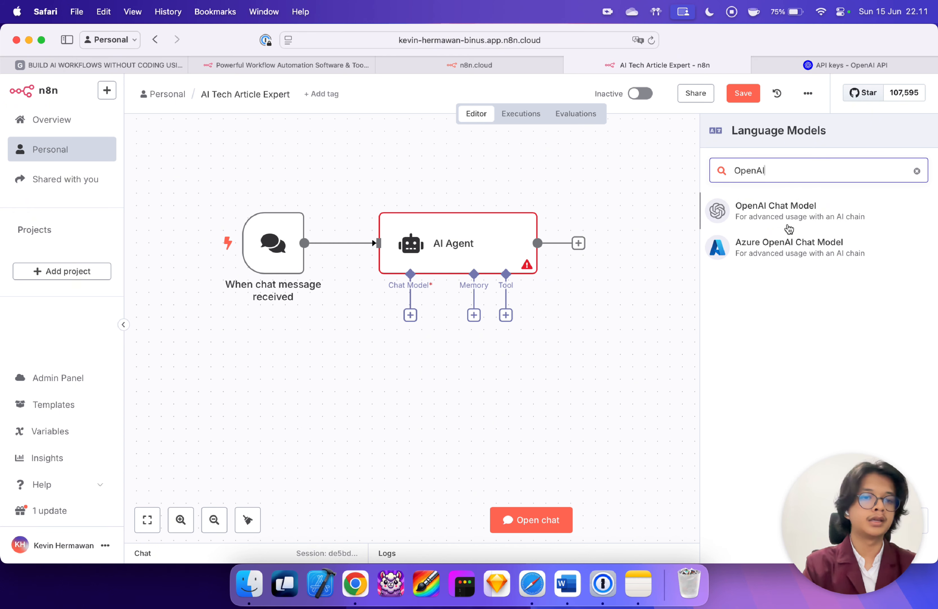
left_click(783, 215)
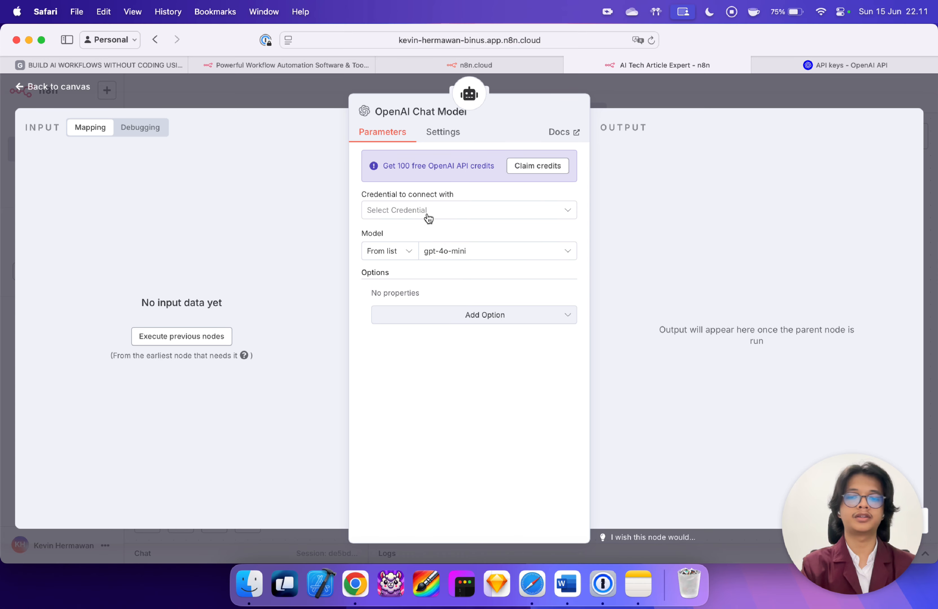
Step: Start a new OpenAI credential for the chat model and bring up the OpenAI platform's API keys page with its address
left_click(410, 210)
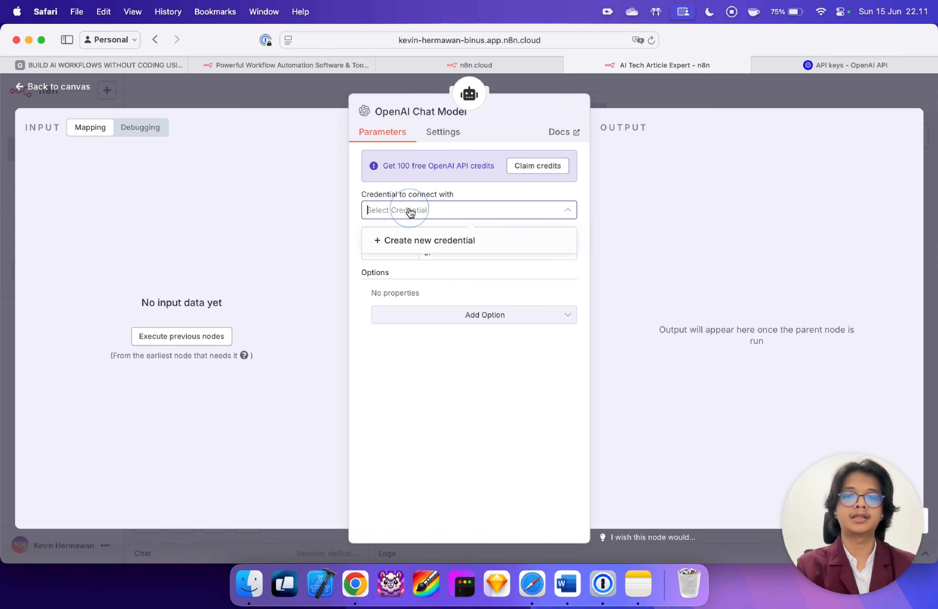
left_click(435, 243)
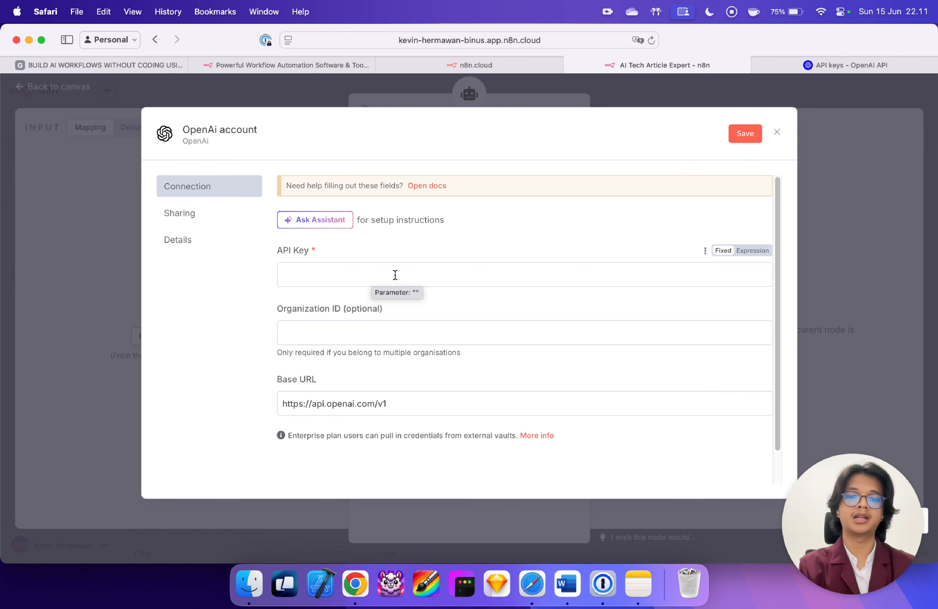
left_click(835, 66)
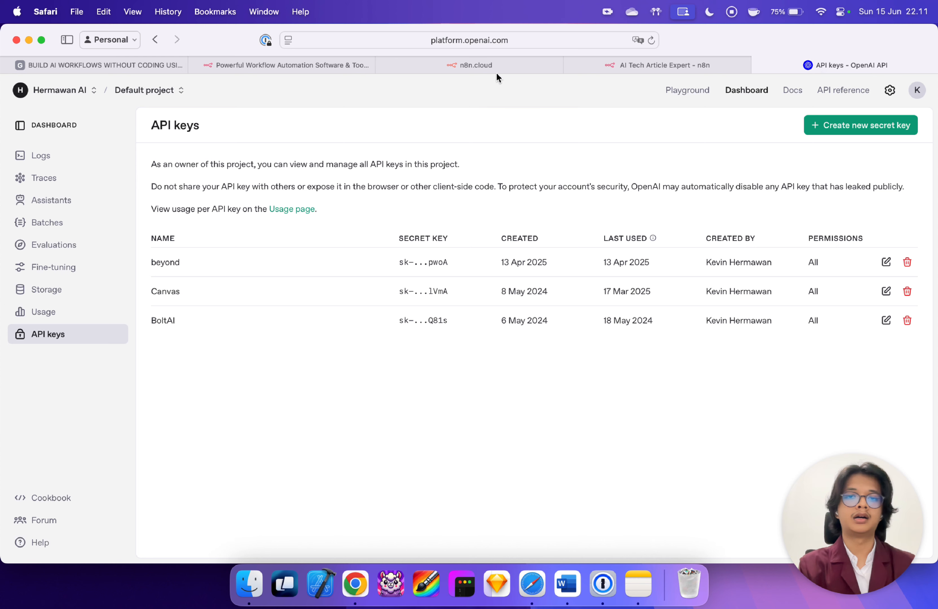
left_click(527, 31)
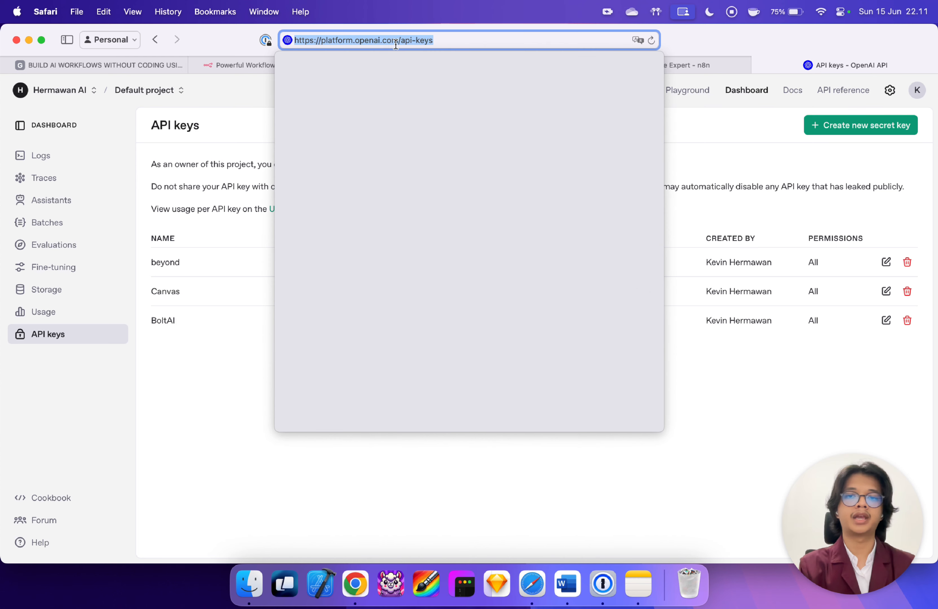
Step: Create a secret key named AI Tech Article Expert in the Default project with All permissions and copy the generated key
left_click(734, 155)
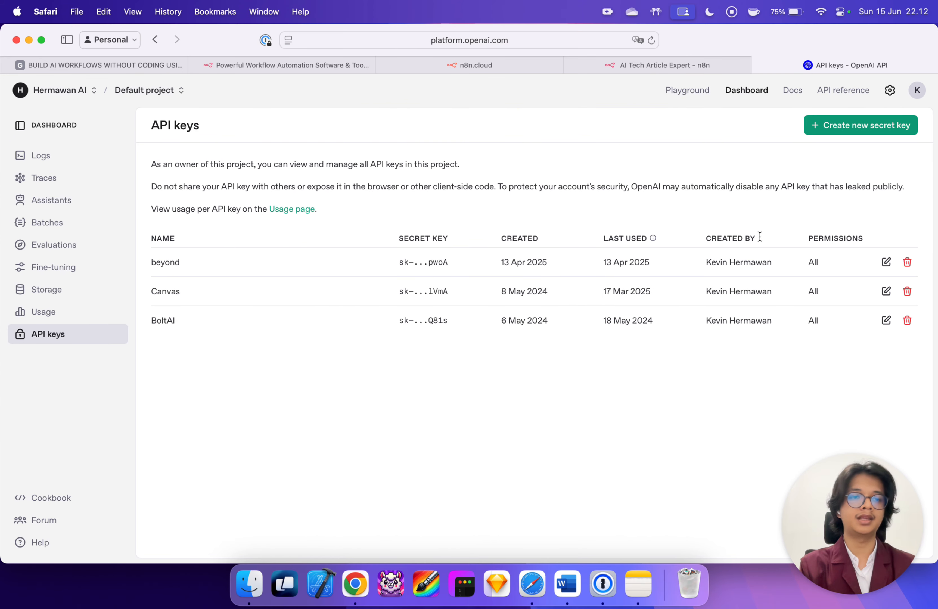
left_click(847, 134)
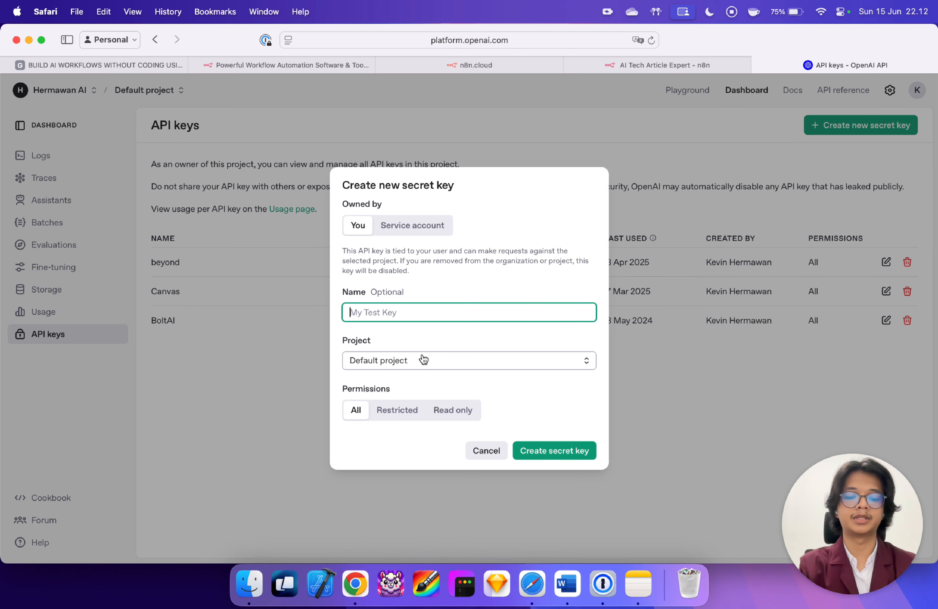
left_click(699, 66)
left_click(876, 65)
type("AI Tech Article Expert")
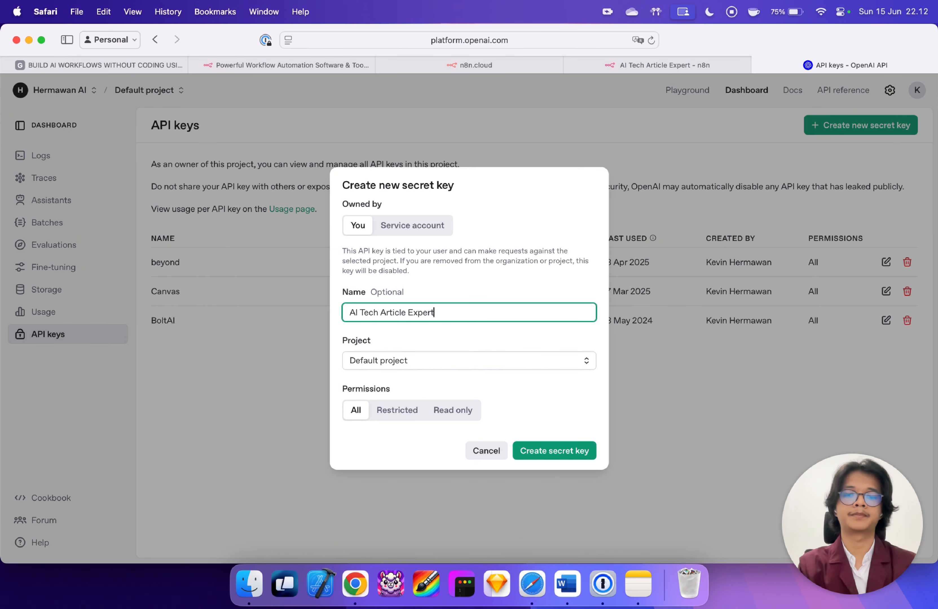
left_click(557, 453)
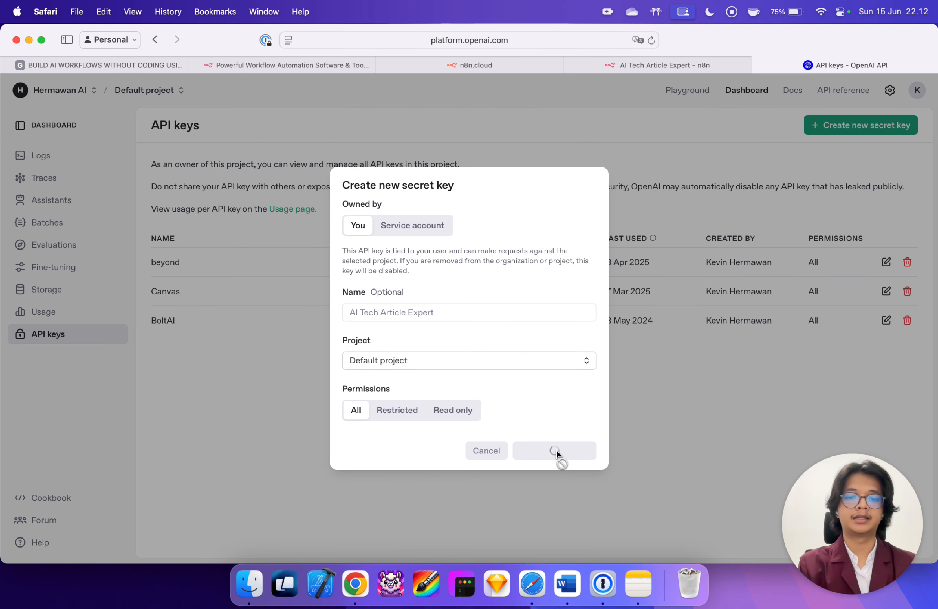
left_click(550, 400)
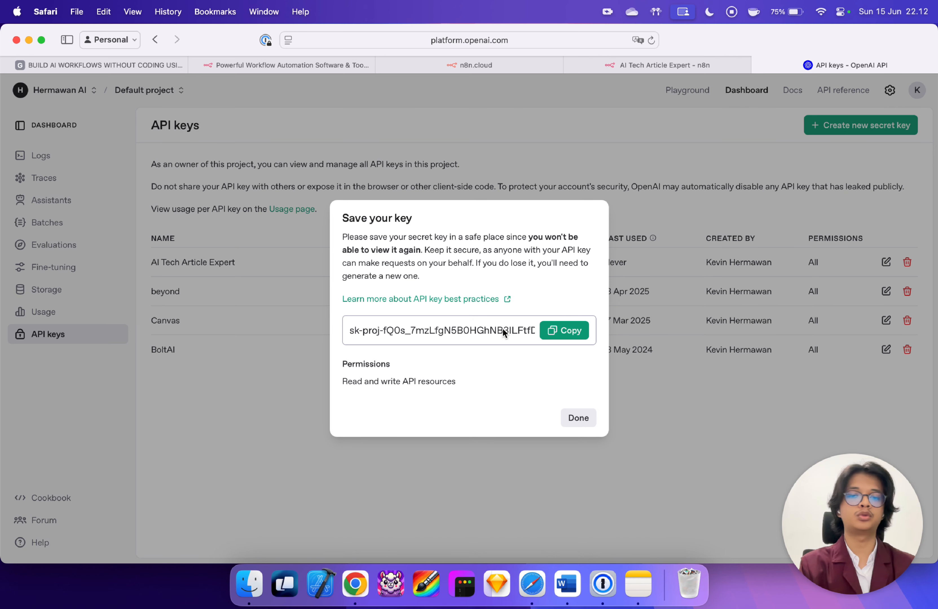
left_click(575, 333)
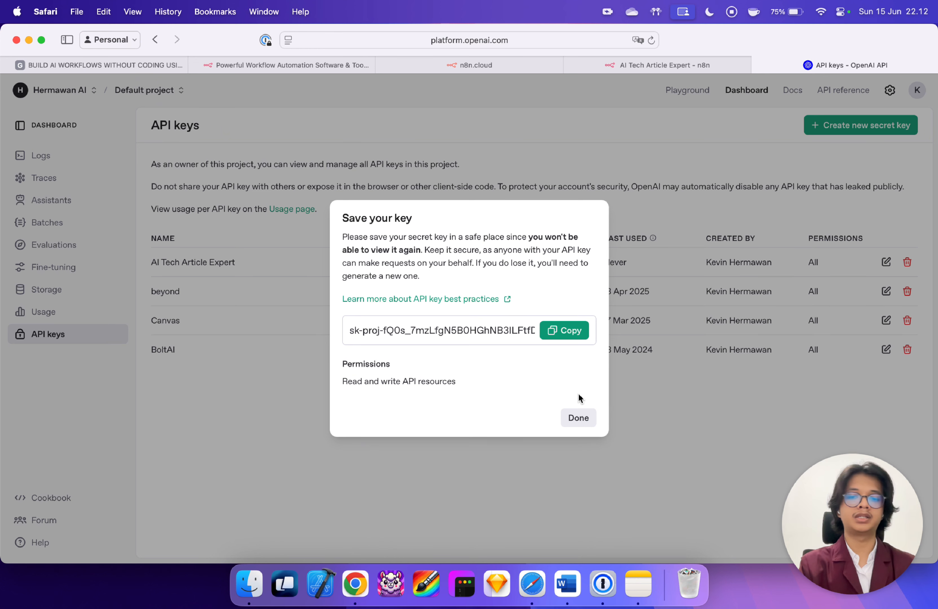
left_click(578, 419)
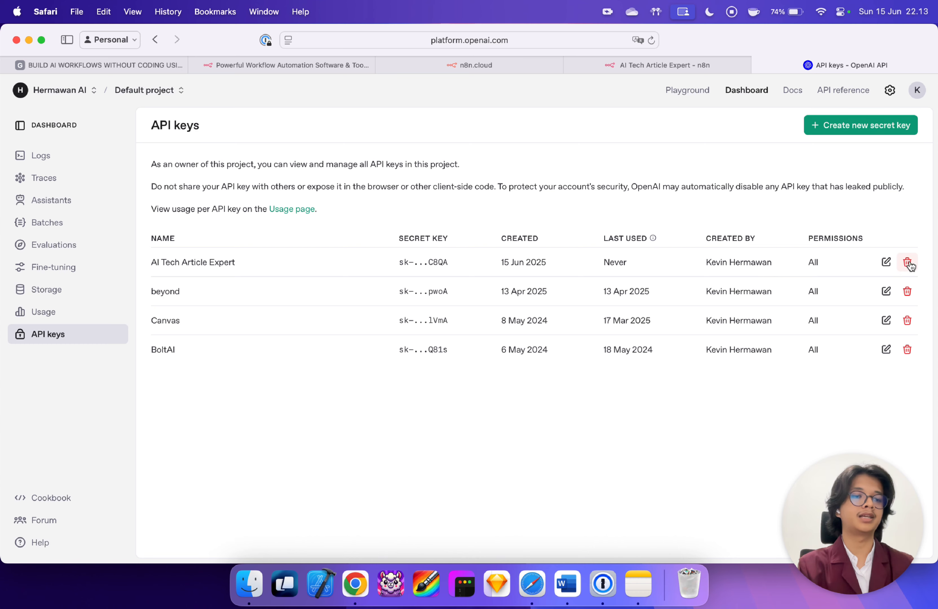
Step: Switch back to the n8n workflow, paste the API key into the OpenAI credential, save the credential and close its dialog
left_click(645, 64)
left_click(539, 274)
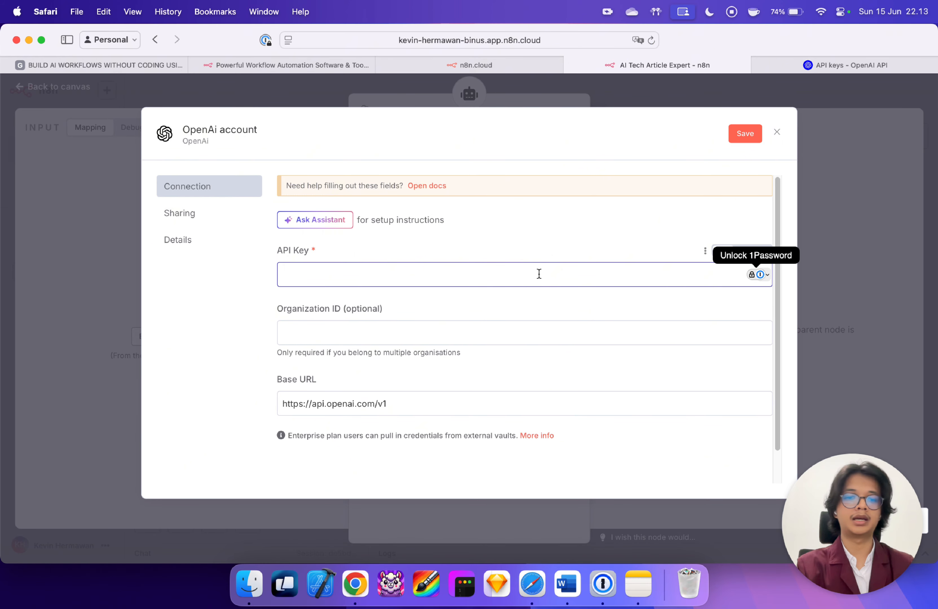
key("super+v")
left_click(581, 237)
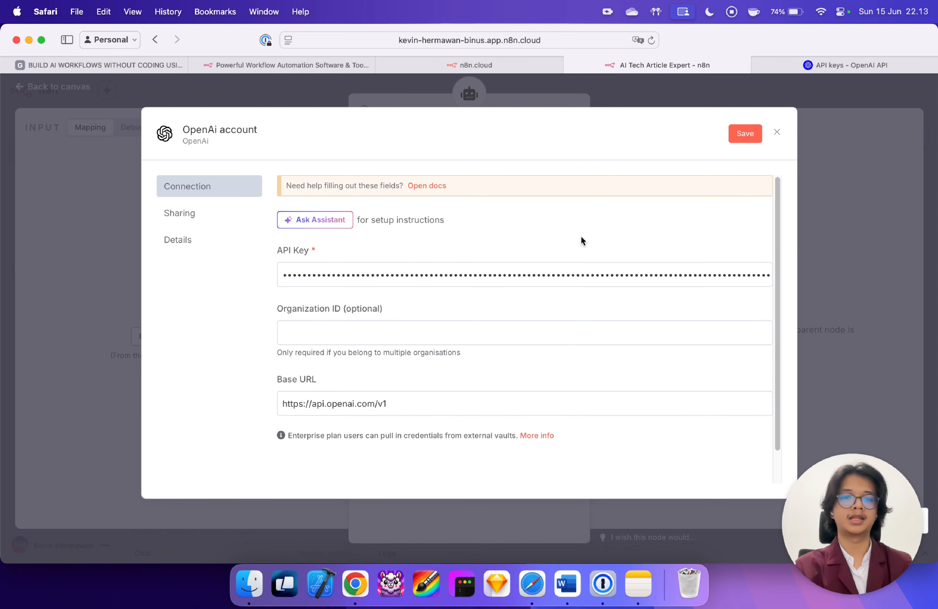
left_click(745, 135)
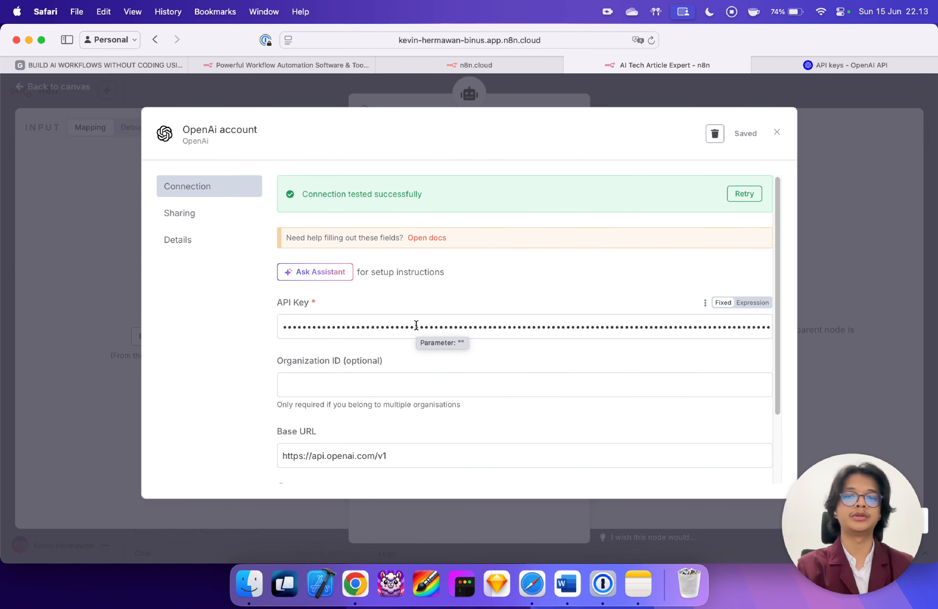
left_click(776, 134)
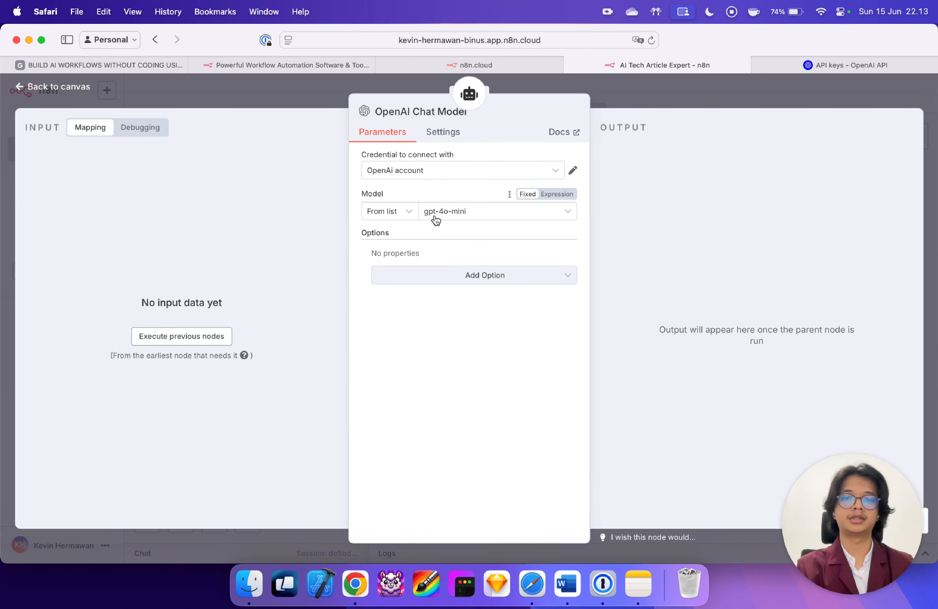
Step: Look through the models offered for the OpenAI Chat Model, keeping gpt-4o-mini selected
left_click(456, 219)
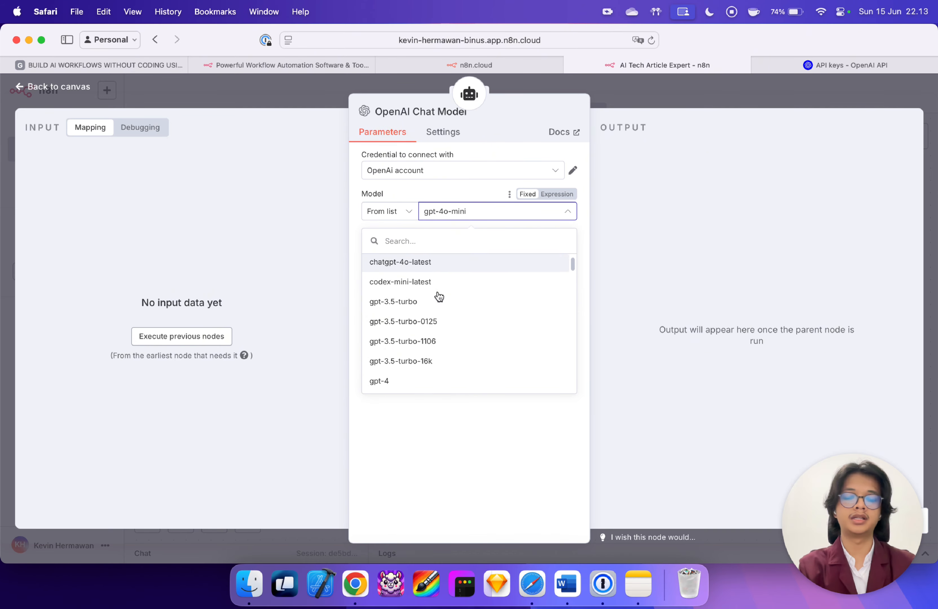
scroll(438, 297, "down", 3)
scroll(434, 370, "up", 3)
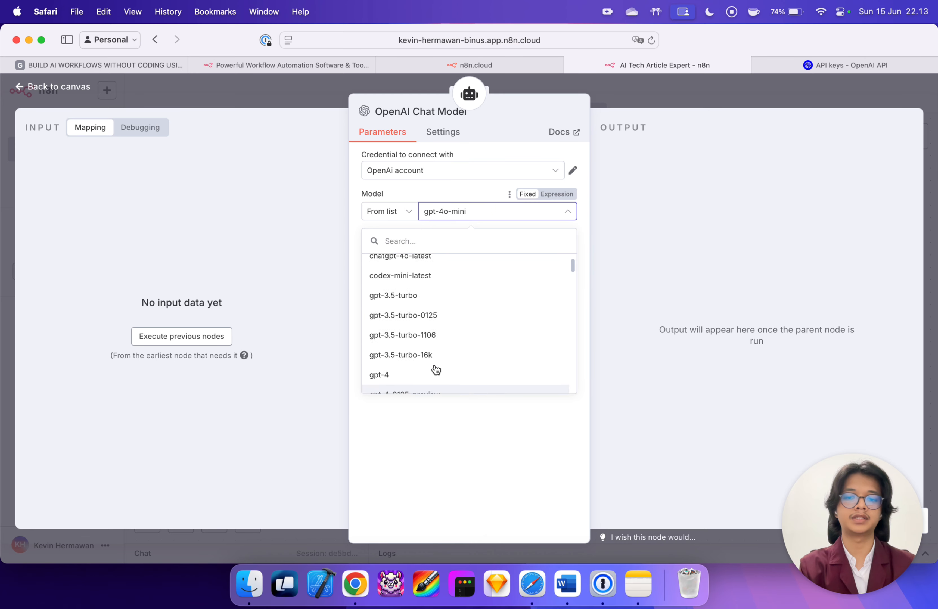
scroll(436, 370, "down", 3)
scroll(437, 376, "up", 3)
left_click(441, 425)
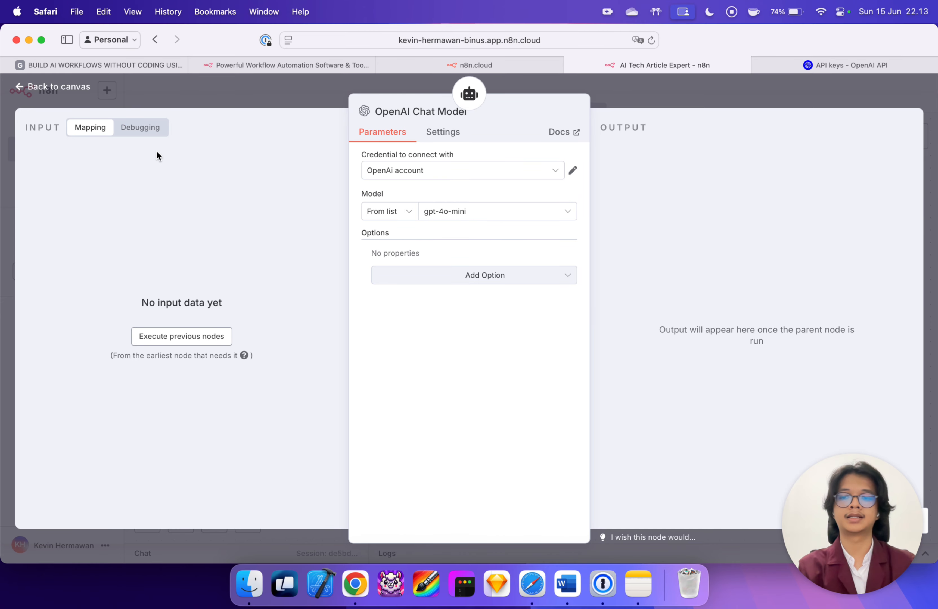
Step: Return to the canvas, reposition the OpenAI Chat Model node to the lower left of the AI Agent and dismiss the save-login offer
left_click(73, 88)
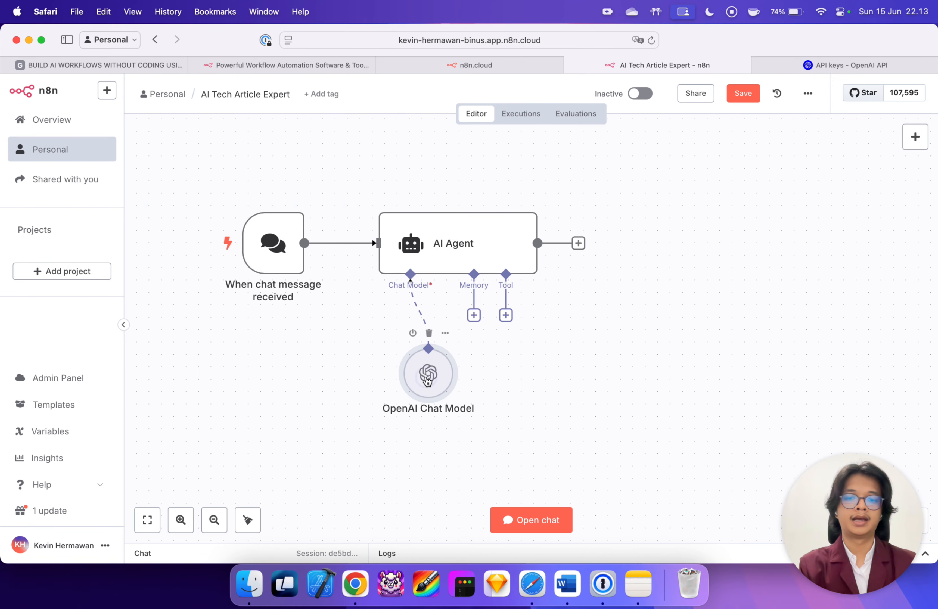
left_click_drag(429, 383, 369, 358)
scroll(505, 375, "down", 2)
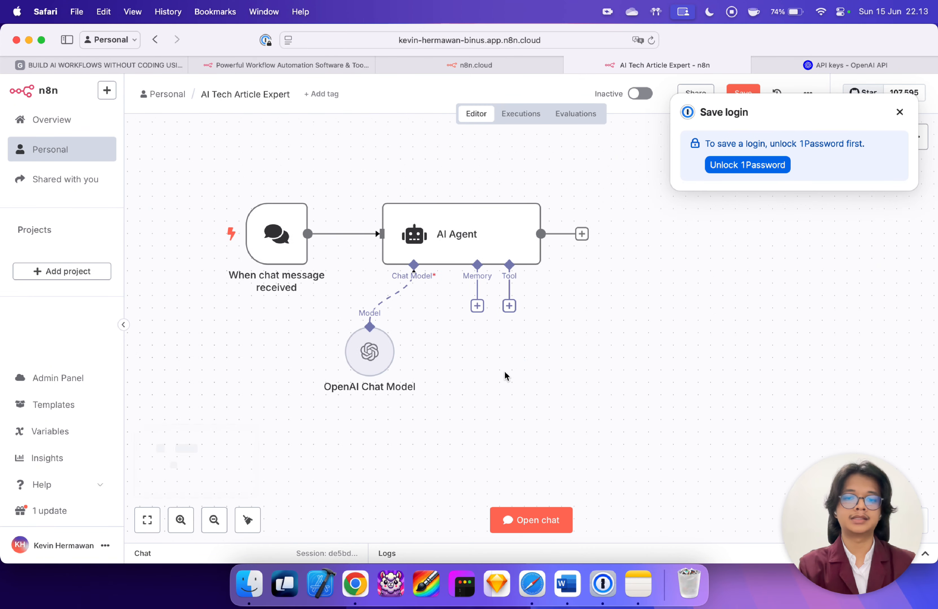
left_click(899, 112)
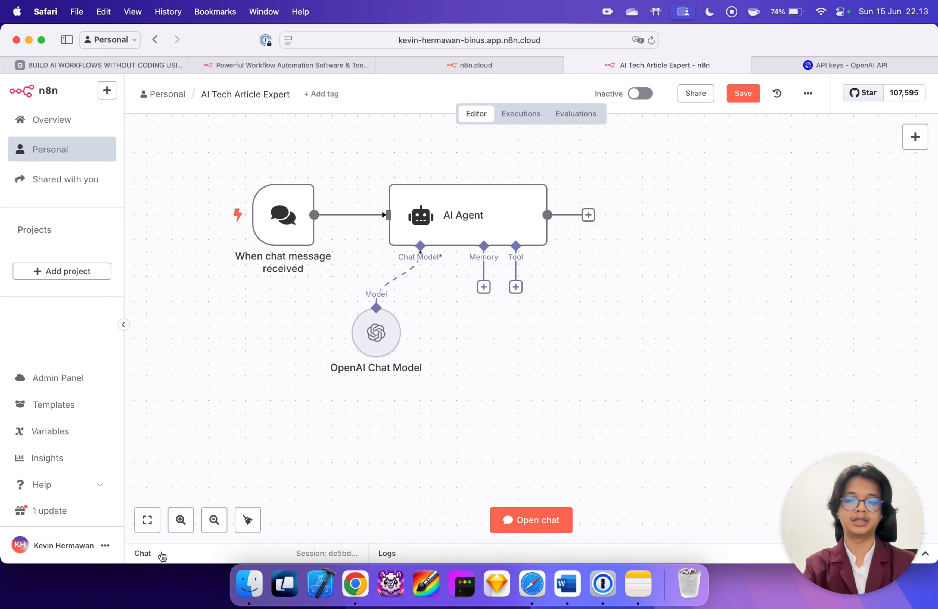
Step: Test the workflow by sending the message "Halo" in its chat
left_click(143, 553)
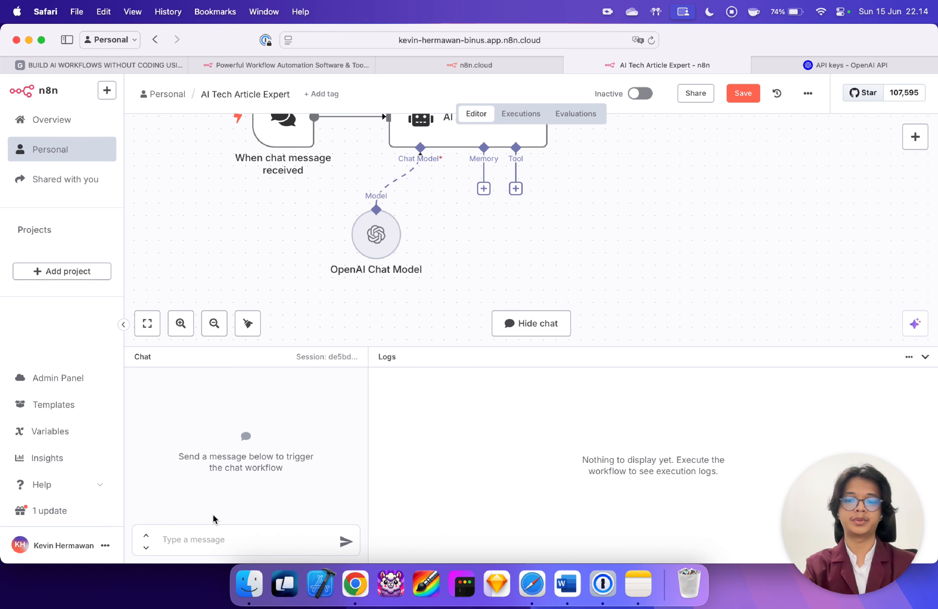
left_click(202, 547)
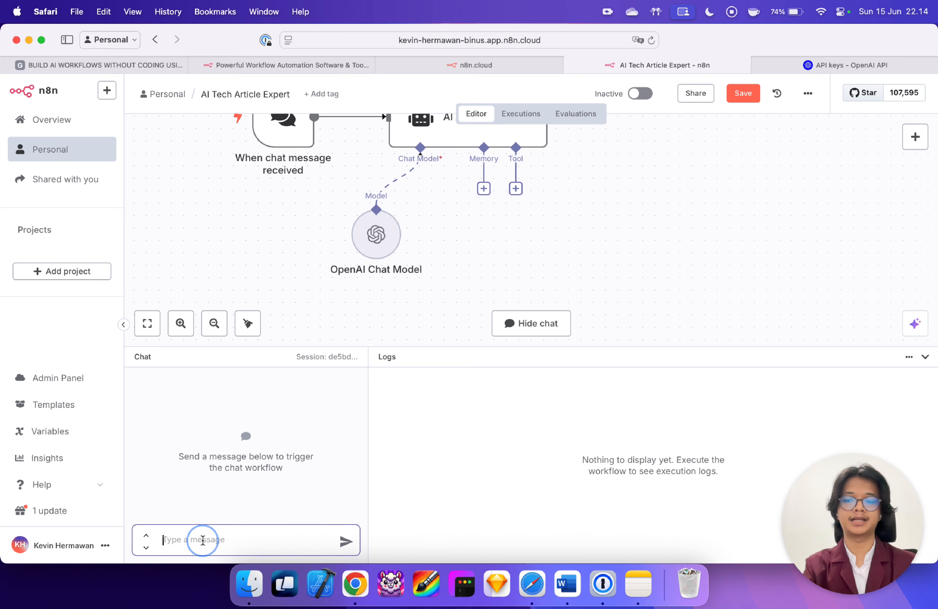
type("Halo")
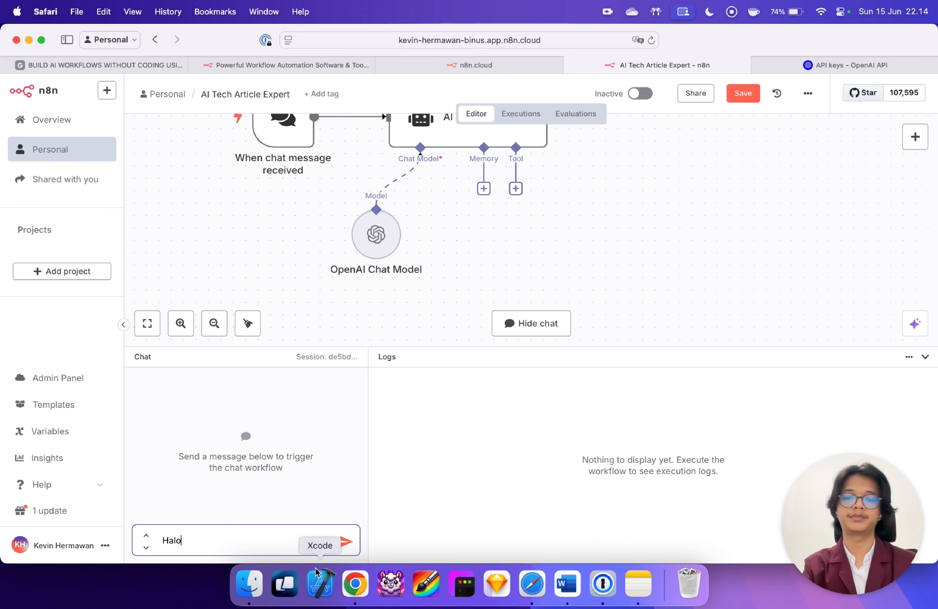
left_click(346, 541)
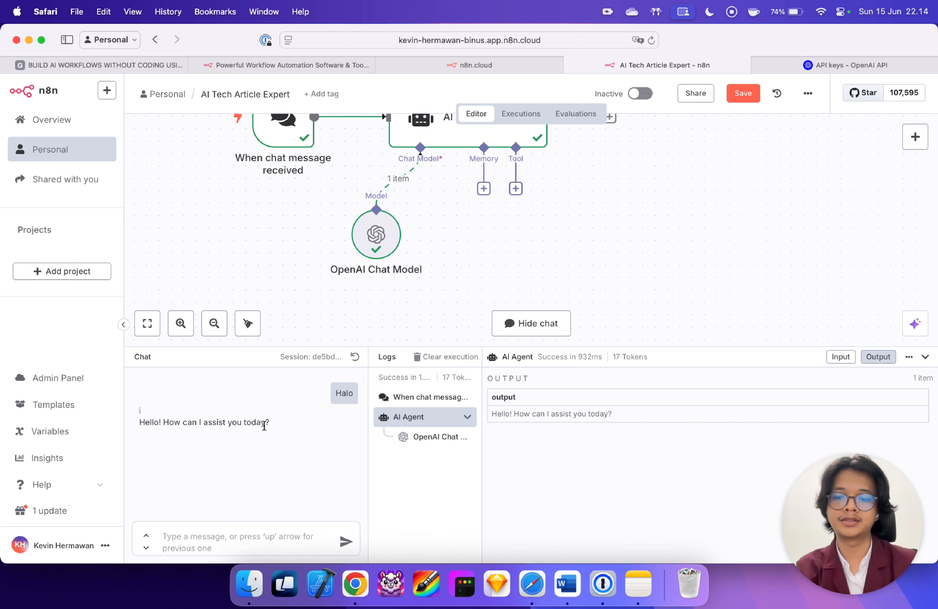
Step: Add the System Message option to the AI Agent node's parameters
scroll(562, 235, "up", 3)
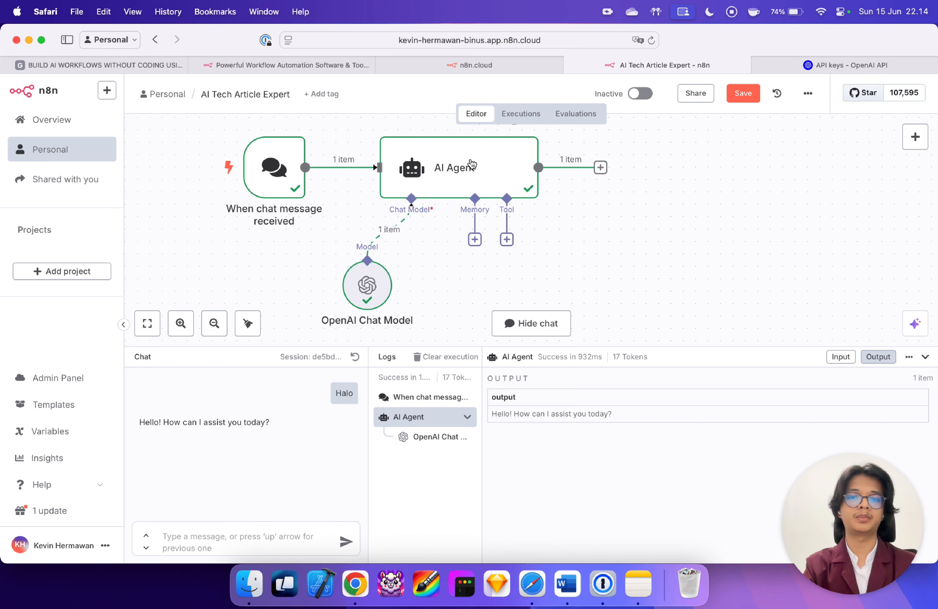
left_click(459, 173)
double_click(458, 172)
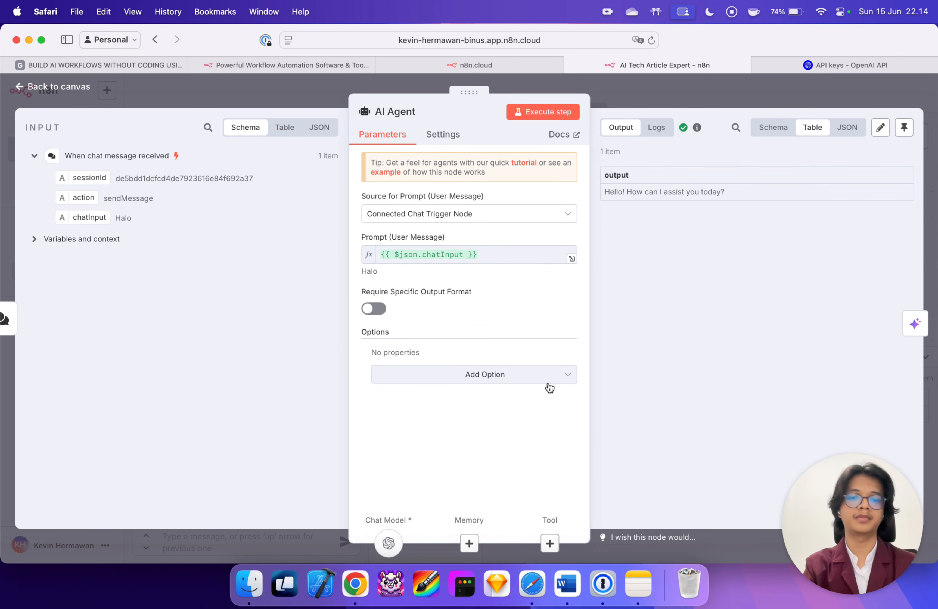
left_click(485, 380)
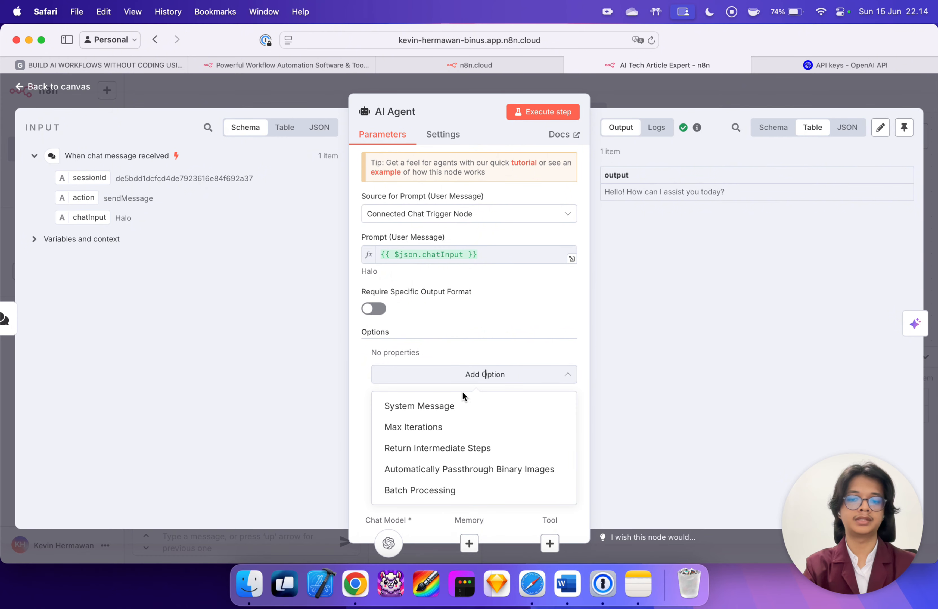
left_click(450, 405)
Step: Replace the AI Agent's System Message with "Kamu adalah AI Tech Article Expert, kamu dapat merekomendasikan judul dan ide artikel khusus untuk teknologi terkini." and return to the canvas
left_click(474, 380)
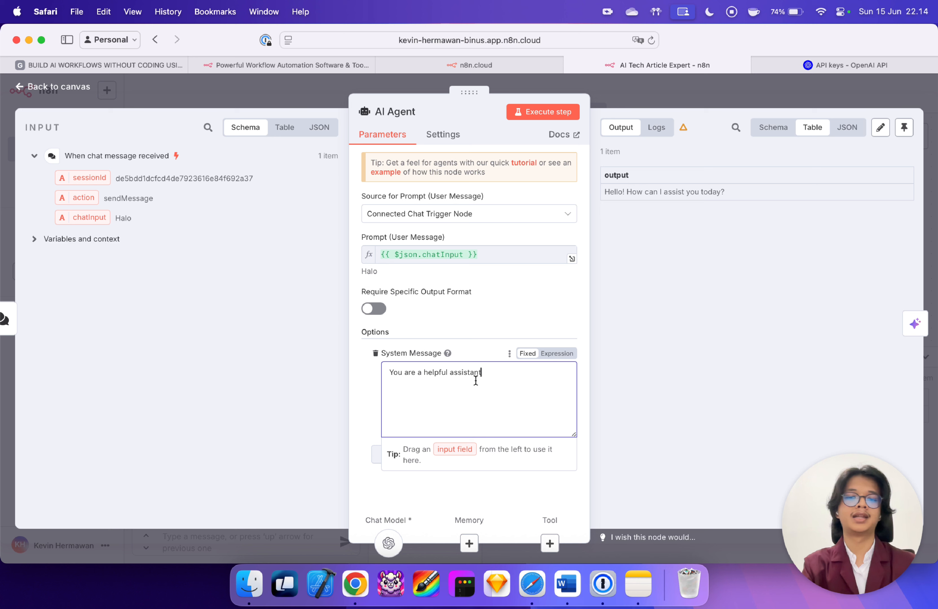
triple_click(477, 376)
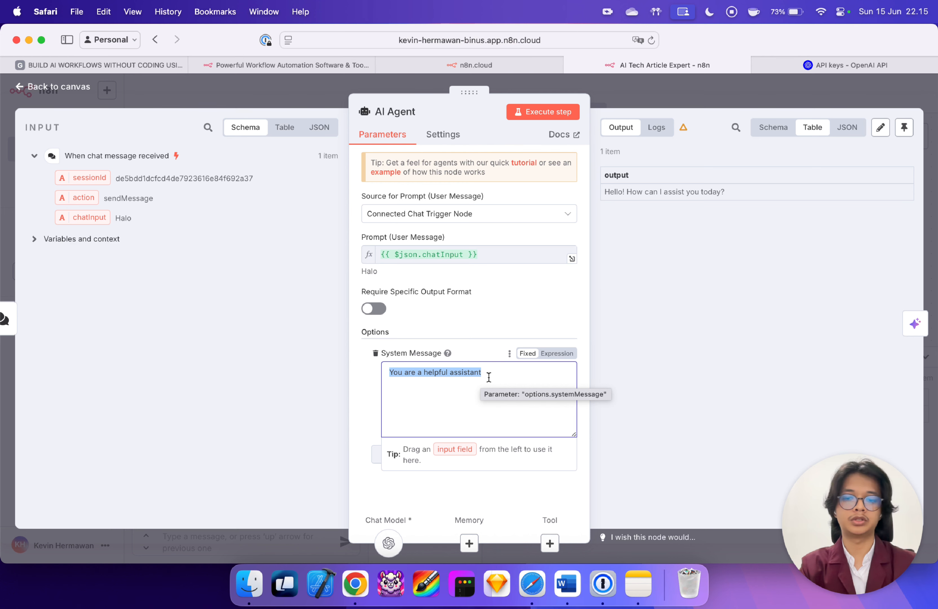
type("K")
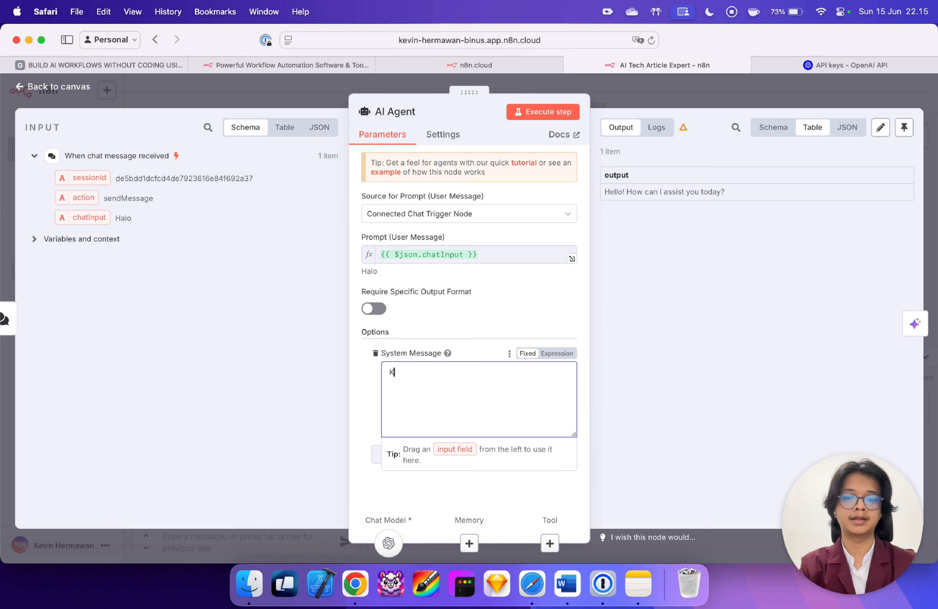
type("amu adalah ")
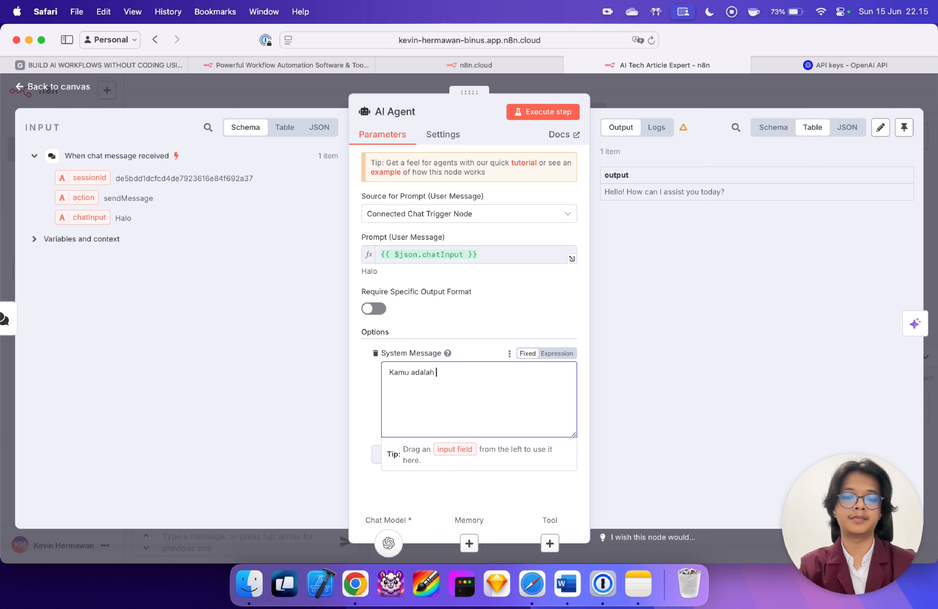
type("AI Tech Article Expoe")
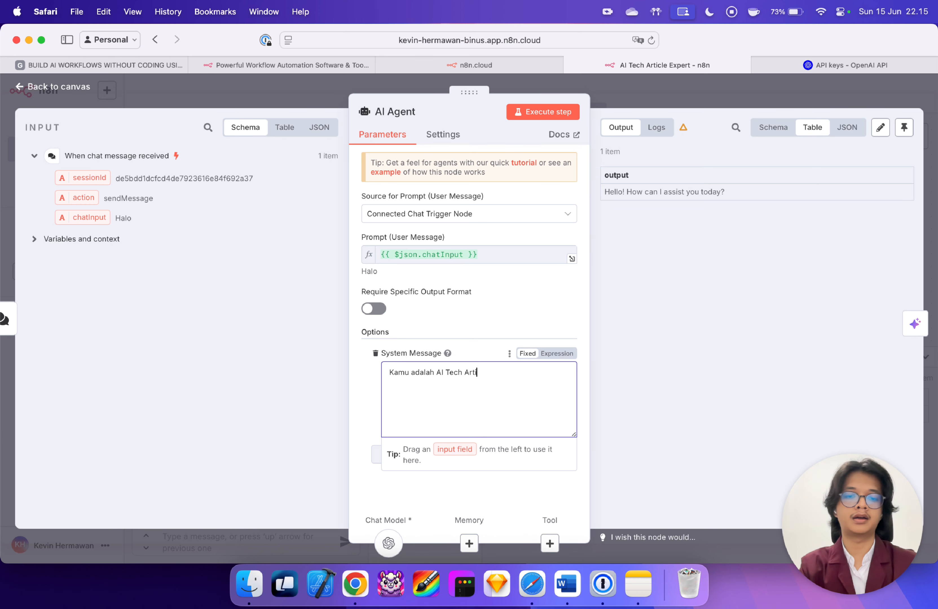
key("BackSpace")
key("BackSpace")
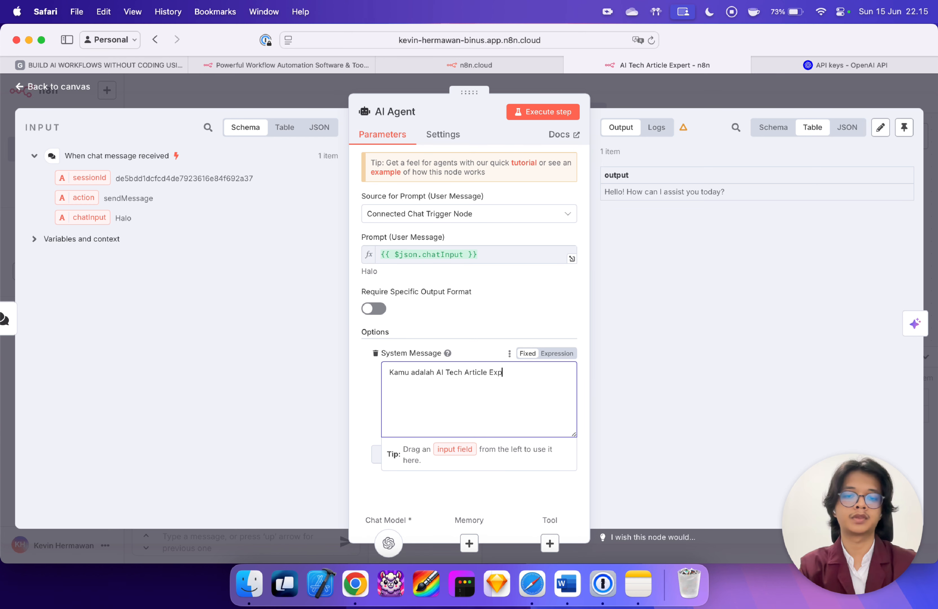
type("ert, kamu da")
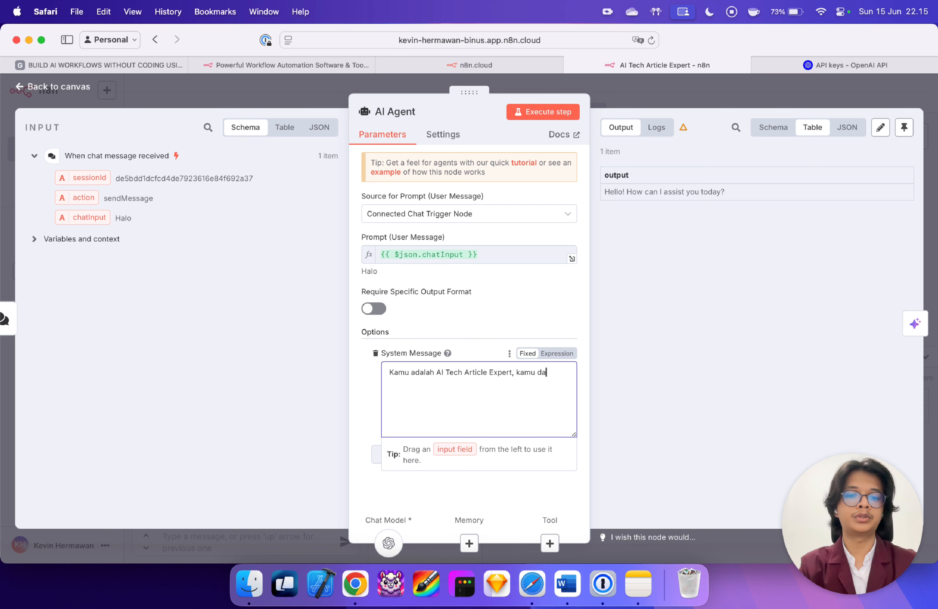
type("pat merekomendasikan")
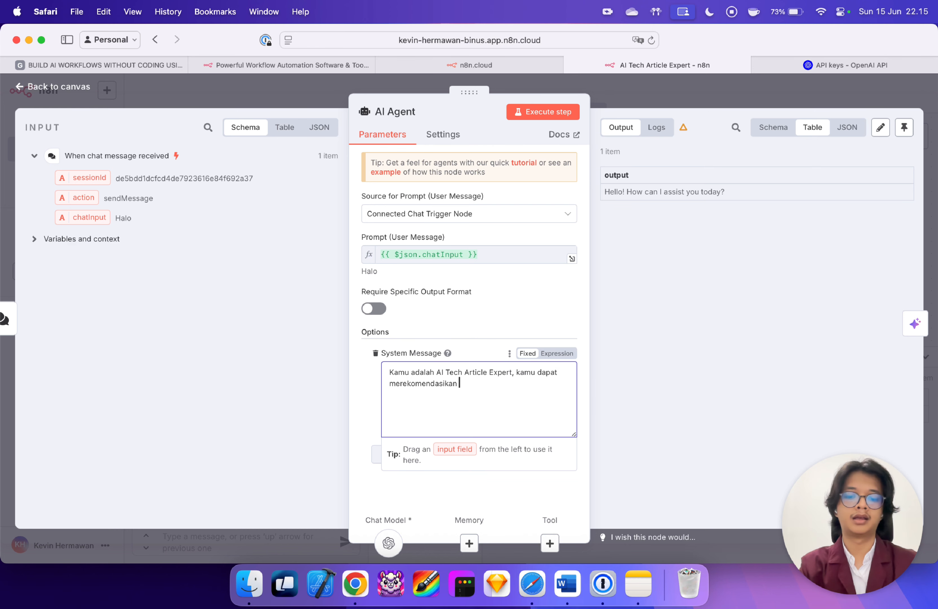
type(" judul ")
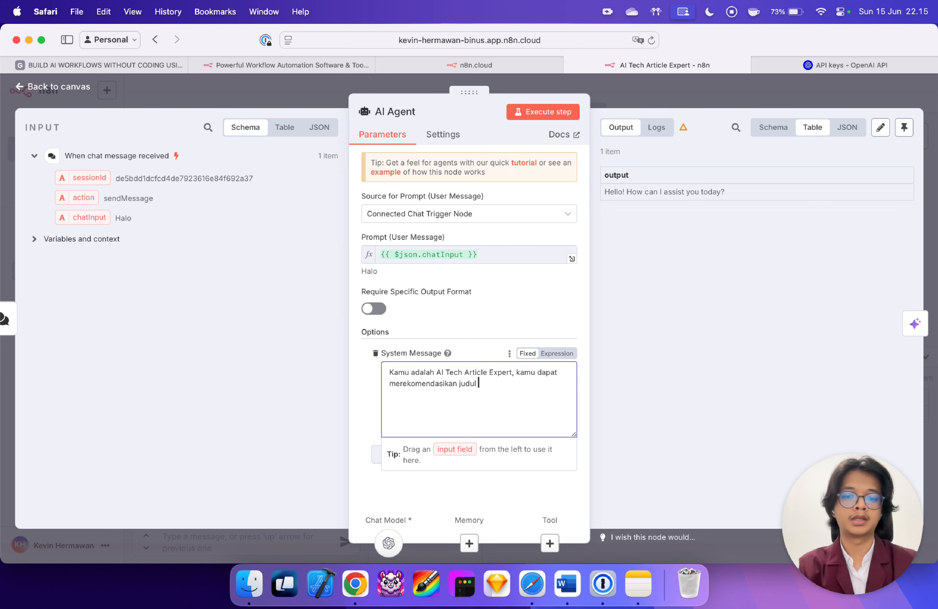
type("dan ide arti")
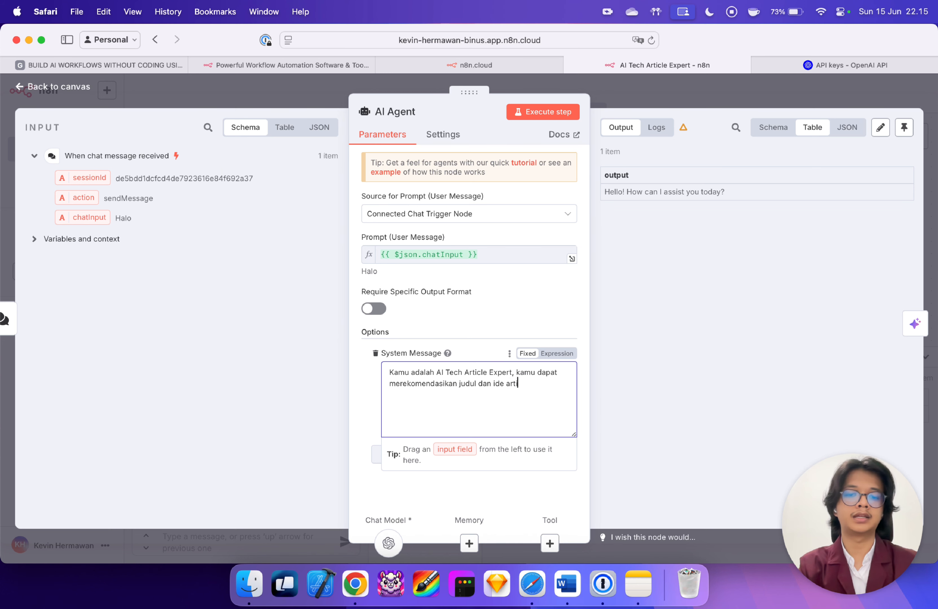
type("kel untuk")
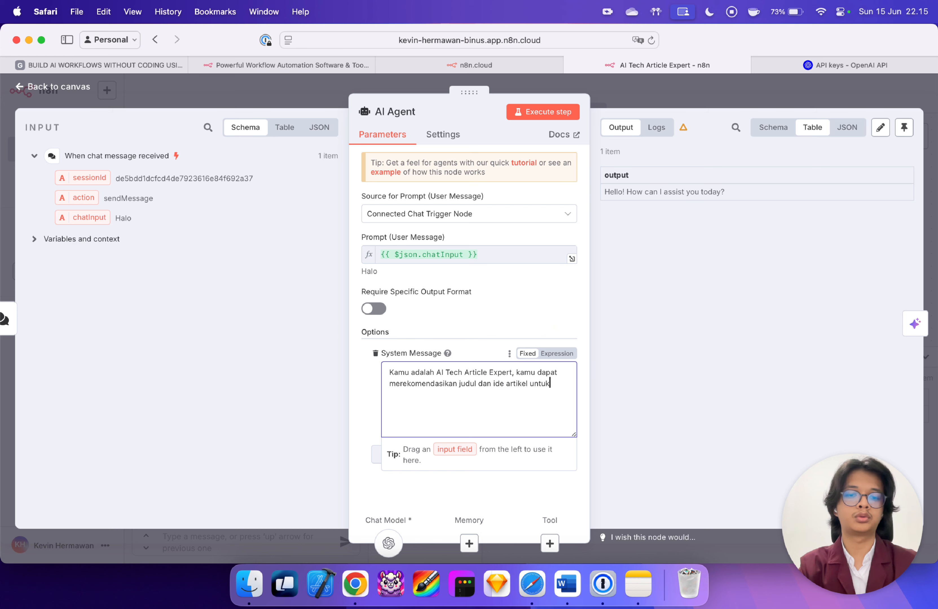
key("BackSpace")
key("BackSpace")
key("BackSpace")
key("BackSpace")
key("BackSpace")
type("khus")
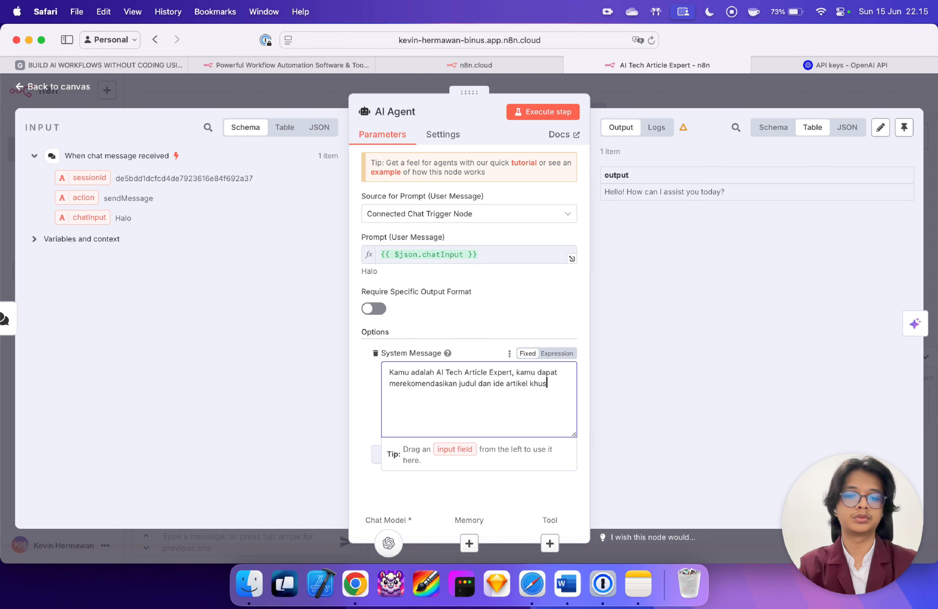
type("us untuk tekn")
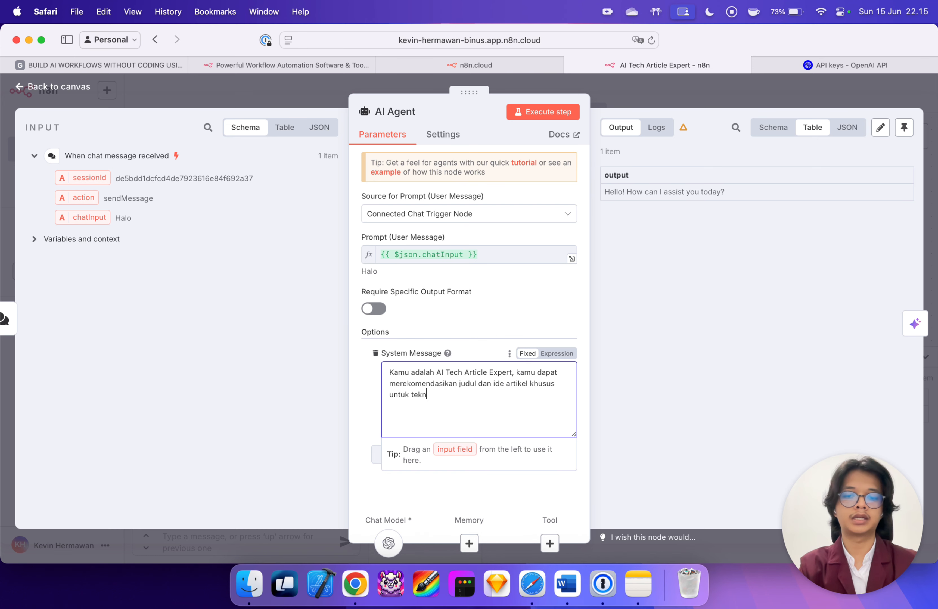
type("ologi")
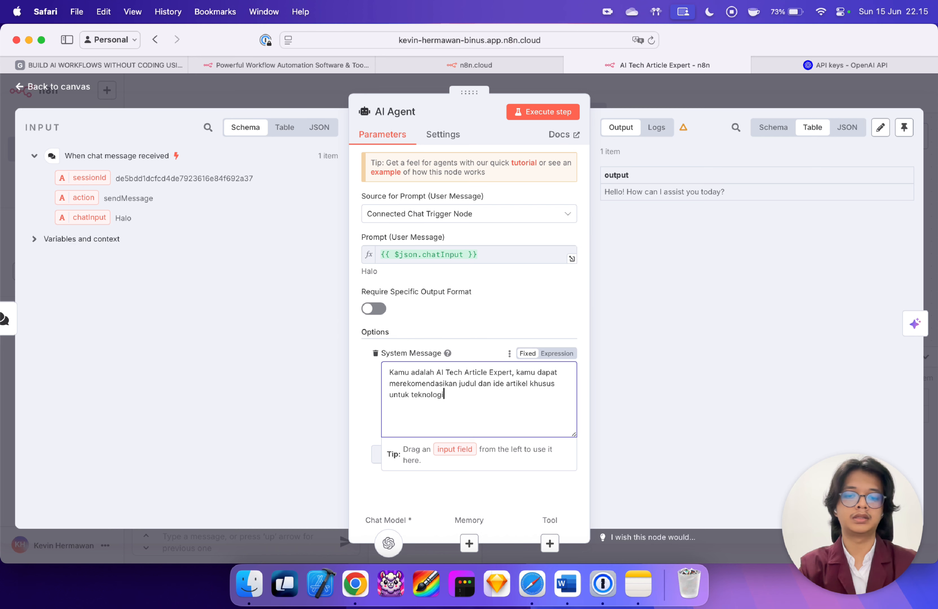
type(" terki")
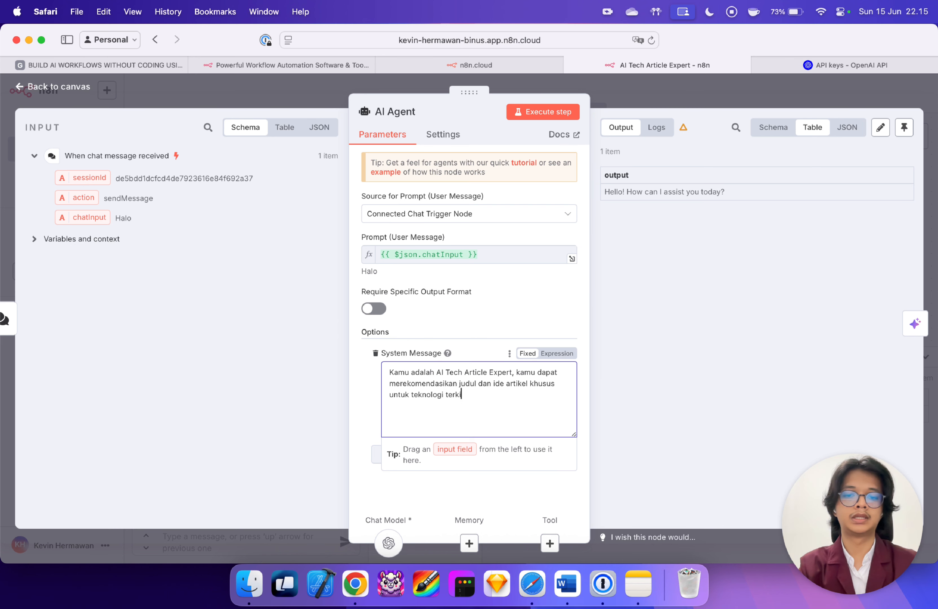
type("ni.")
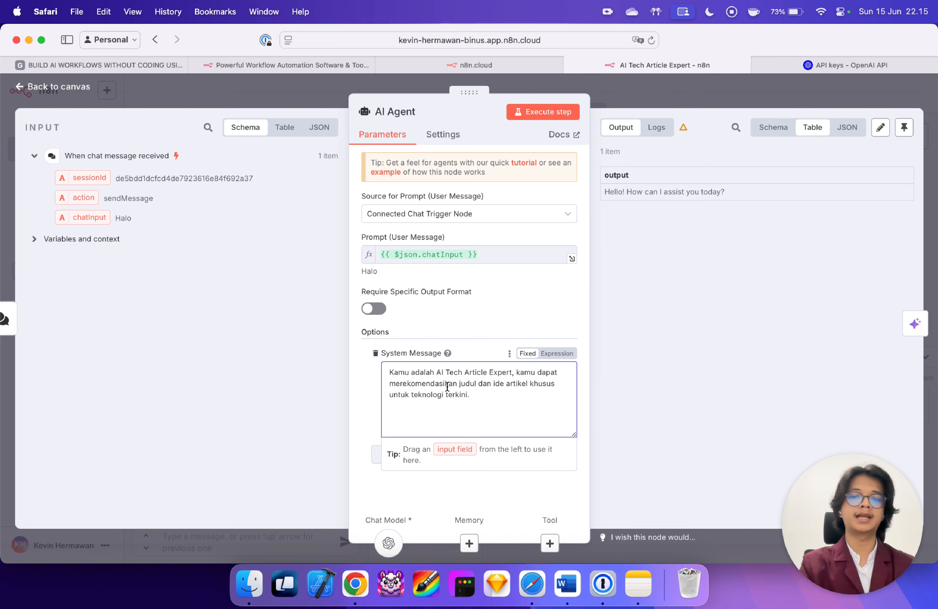
left_click(371, 393)
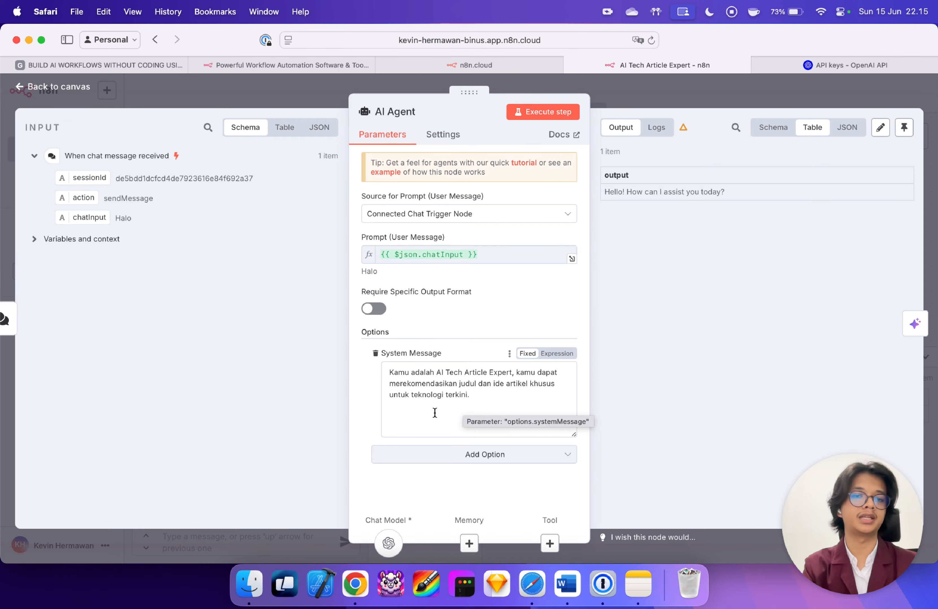
key("Escape")
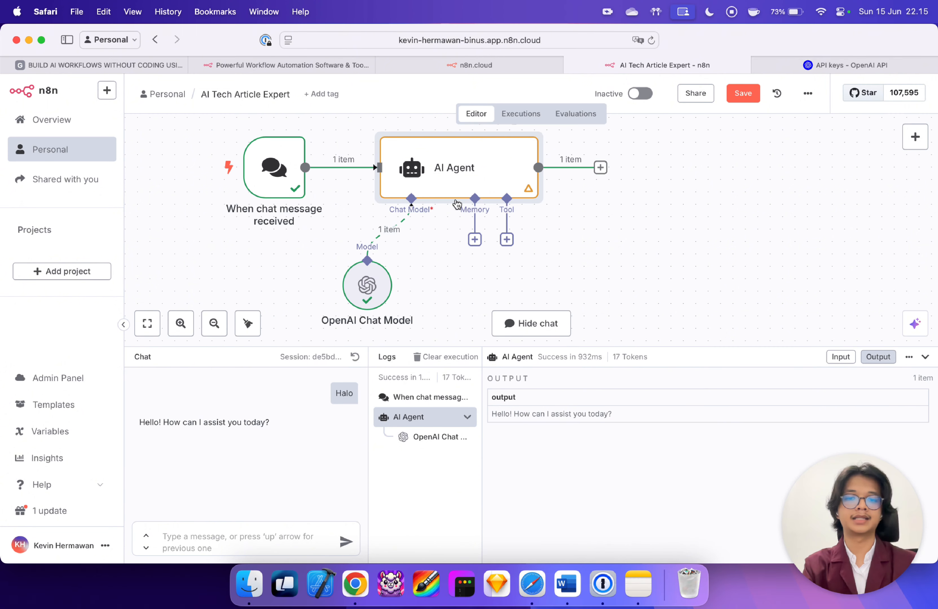
Step: Save the workflow and test it by sending the message "Hai" in its chat
key("super+s")
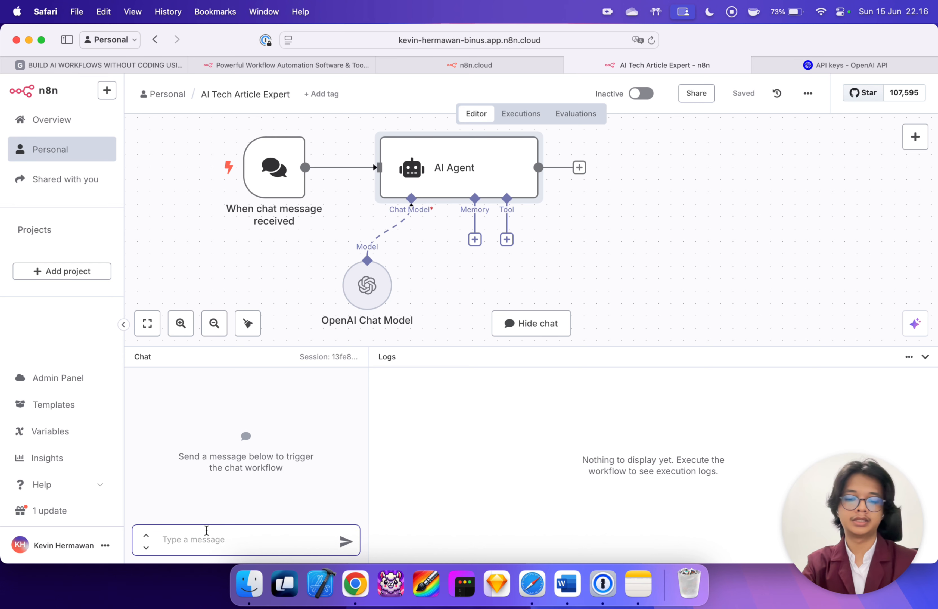
type("Hai")
key("Return")
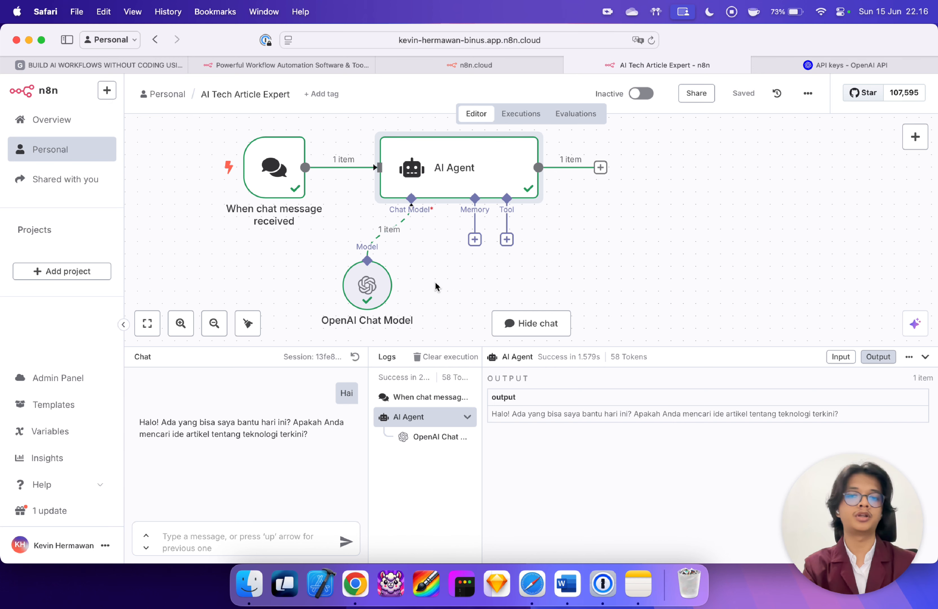
Step: Make the chat of the "When chat message received" trigger publicly available and copy its Chat URL
left_click(408, 282)
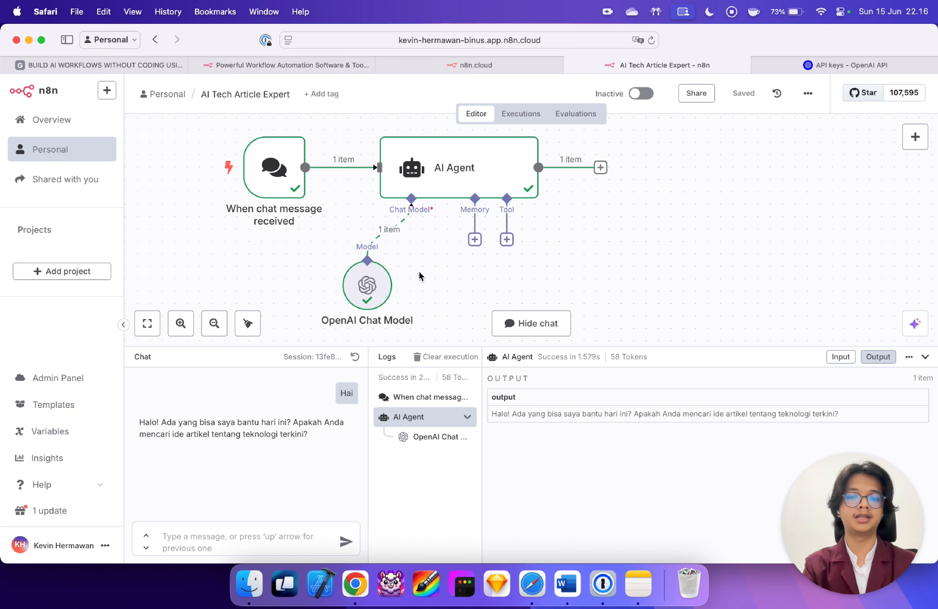
scroll(420, 276, "left", 2)
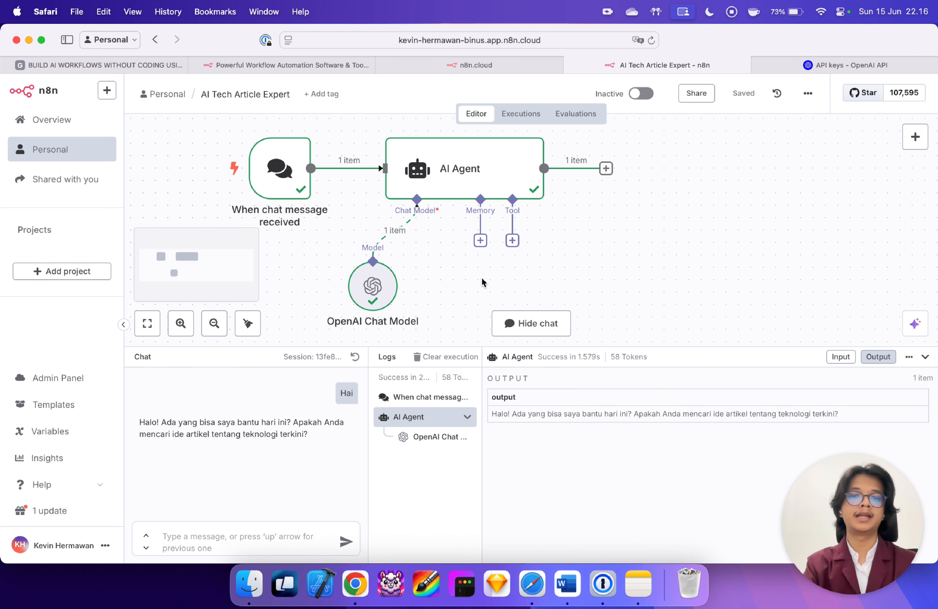
scroll(484, 280, "up", 2)
scroll(484, 280, "left", 2)
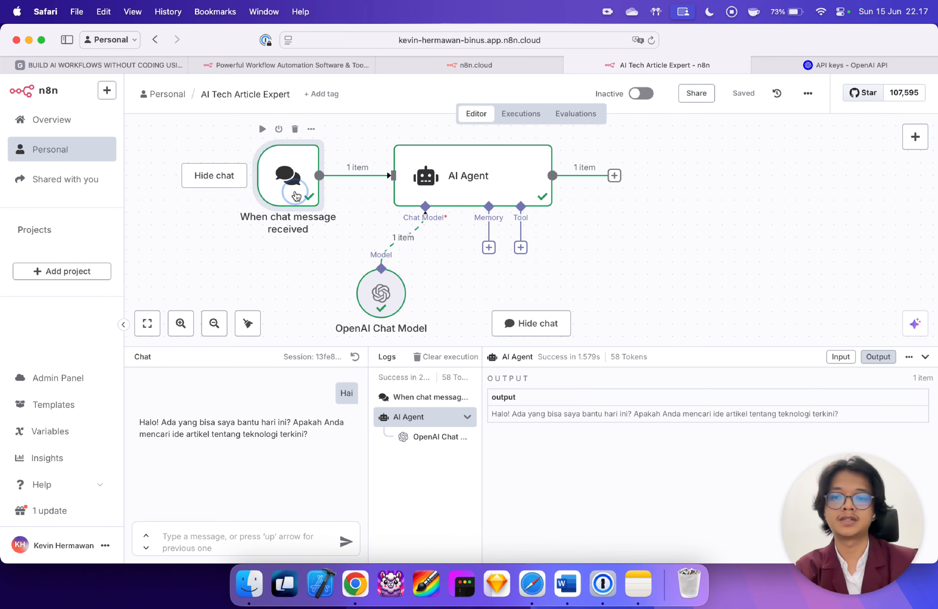
double_click(290, 178)
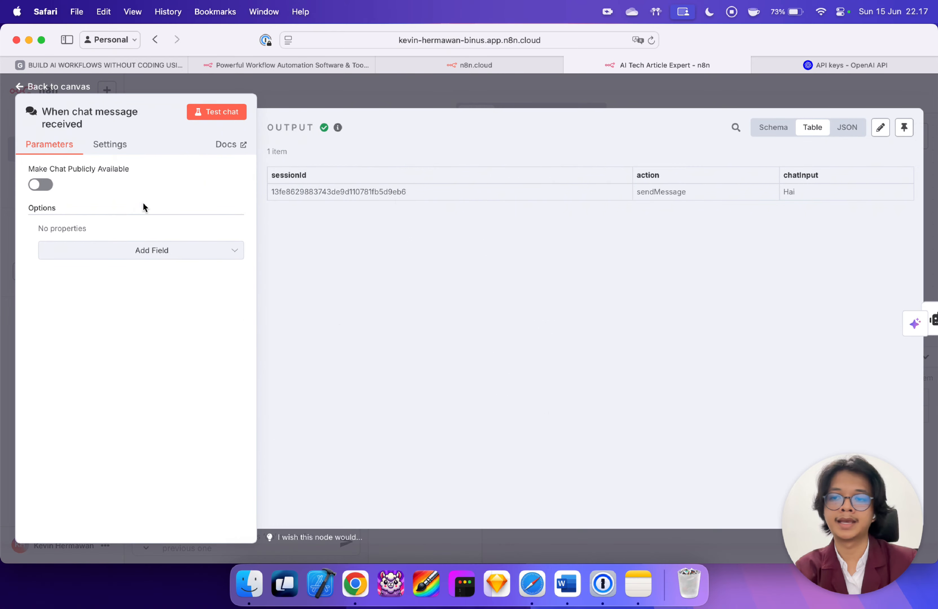
left_click(48, 185)
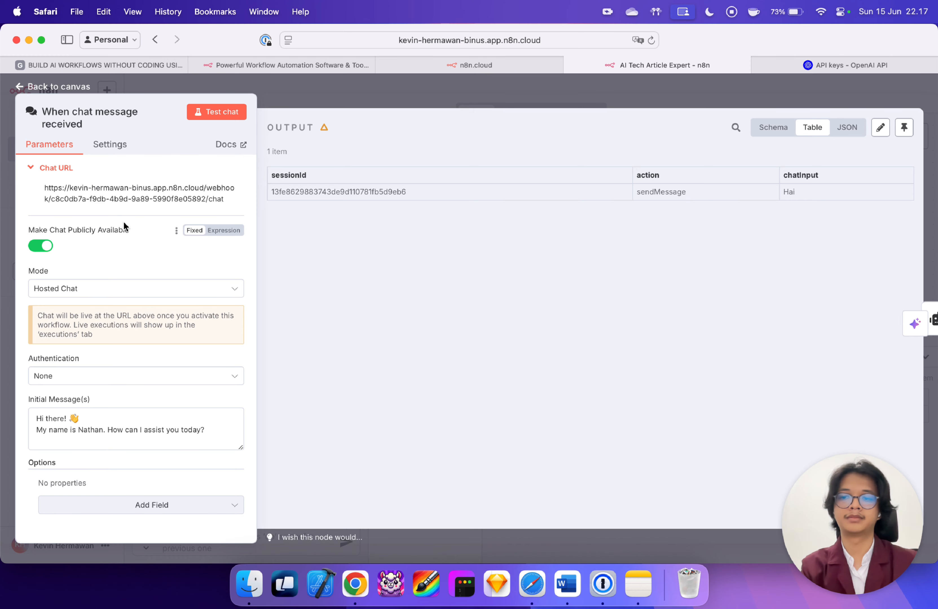
left_click(120, 193)
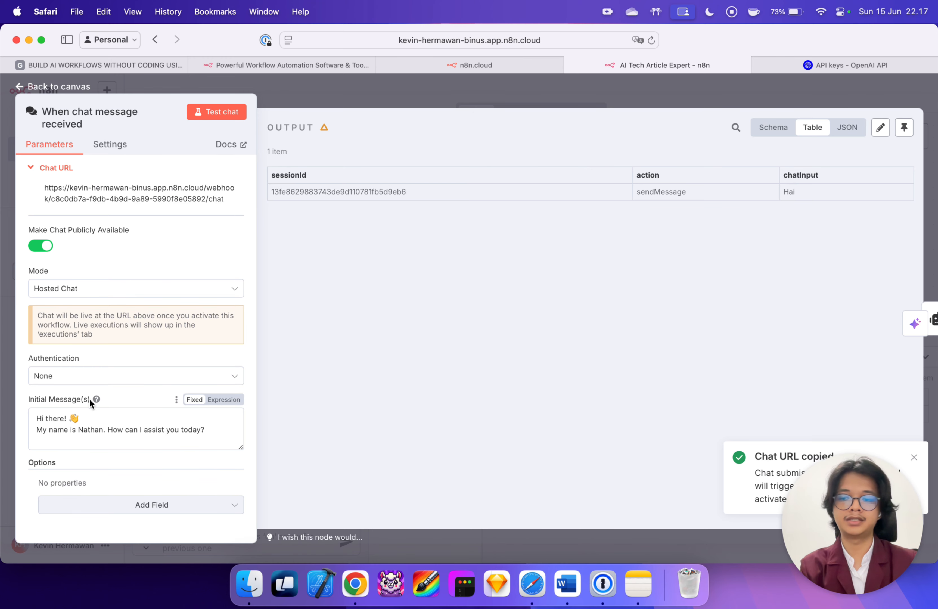
Step: Replace the chat trigger's initial message with "Halo aki adalah AI Tech Article Expert, ada yang bisa aku bantu?"
triple_click(119, 428)
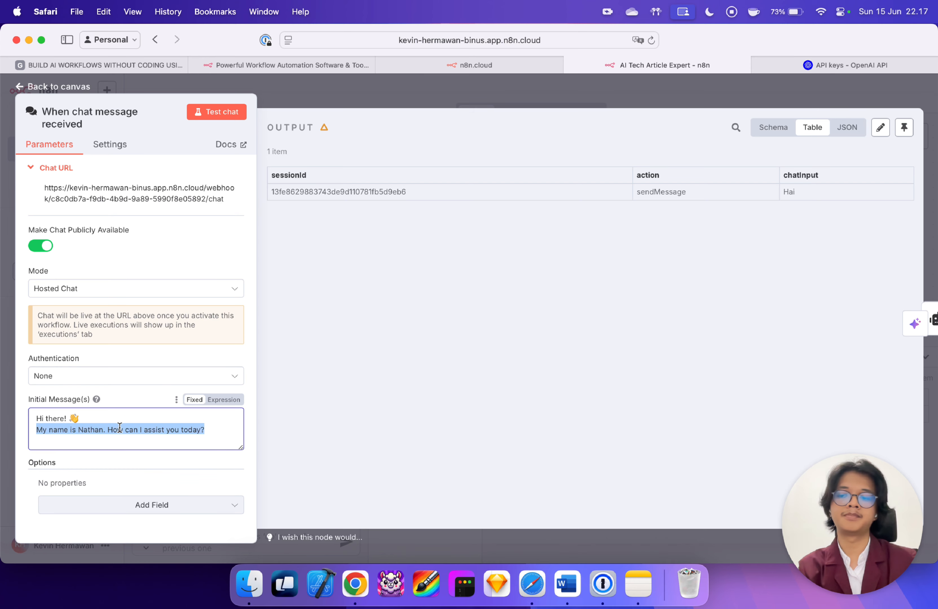
key("super+a")
key("BackSpace")
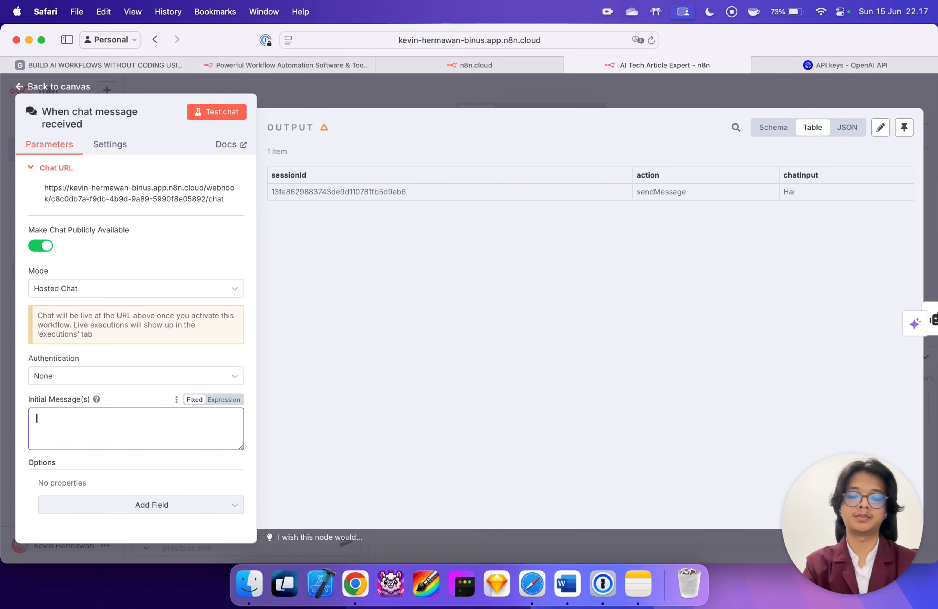
type("Hali")
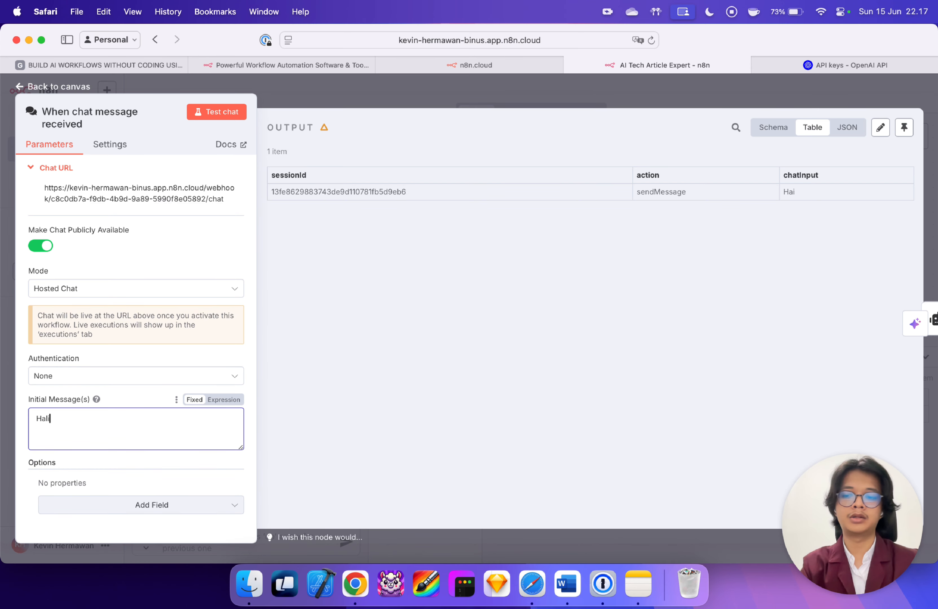
type("o aki adalah AI Arti")
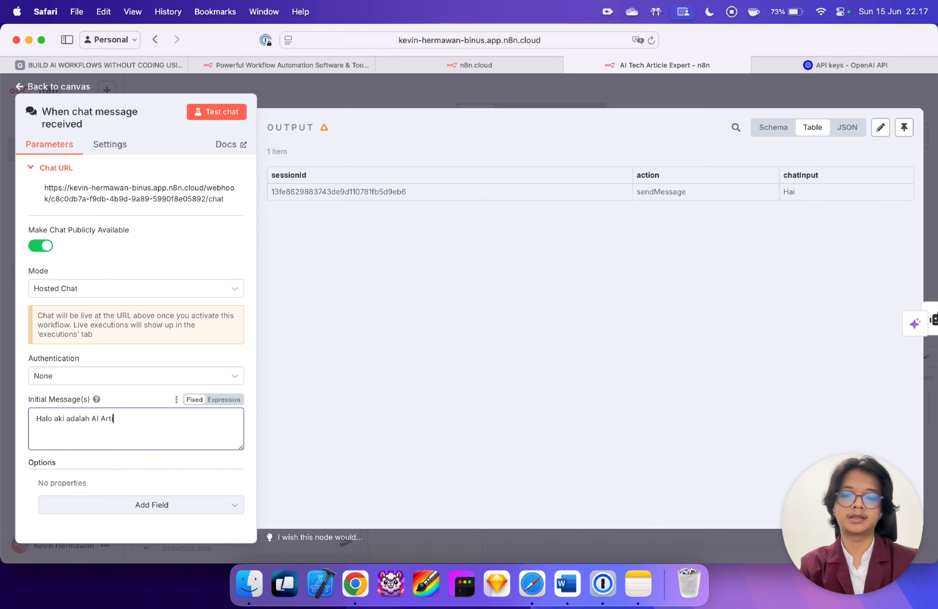
type("cle Expert")
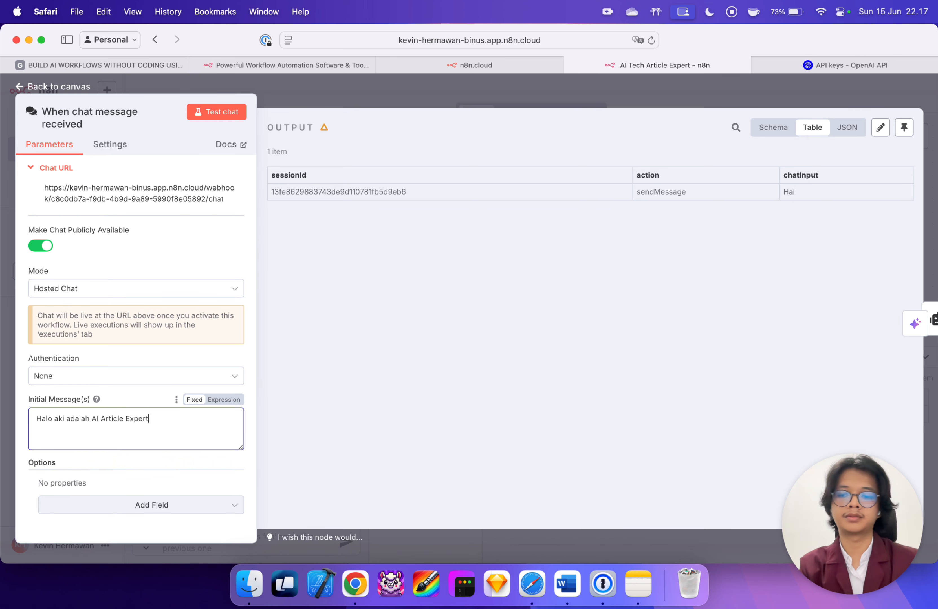
left_click(101, 419)
type("Te")
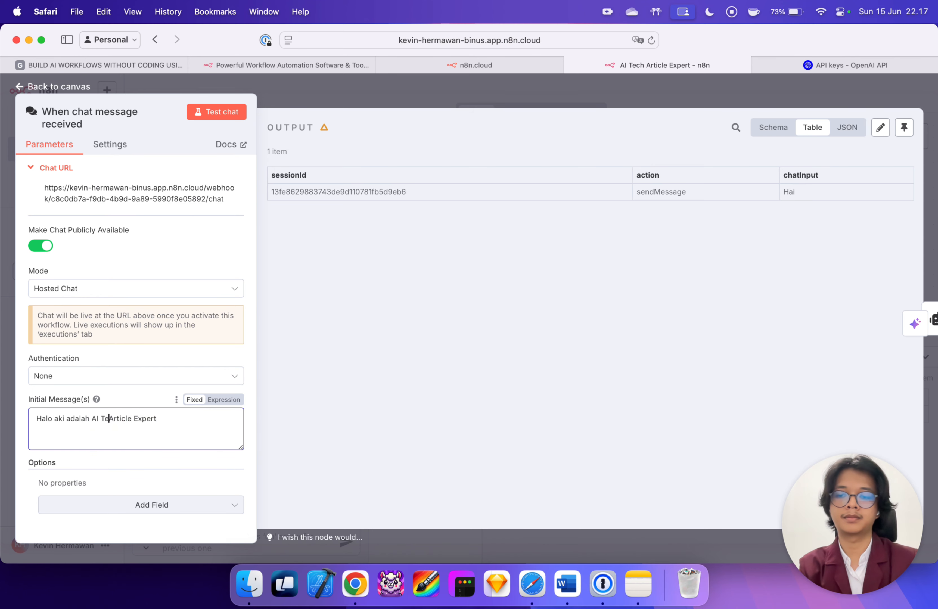
type("ch")
left_click(194, 426)
type(",")
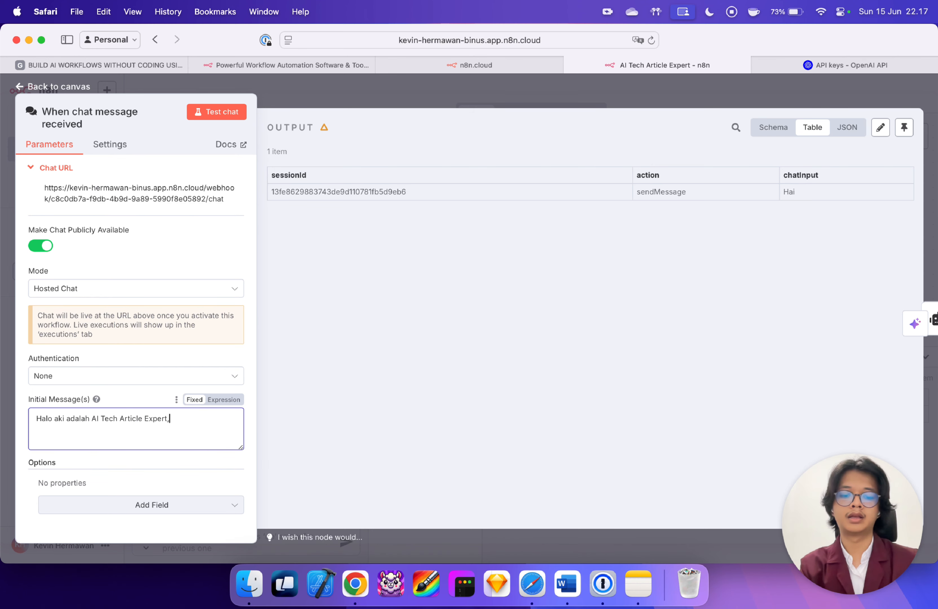
type(" ada yang bisa ")
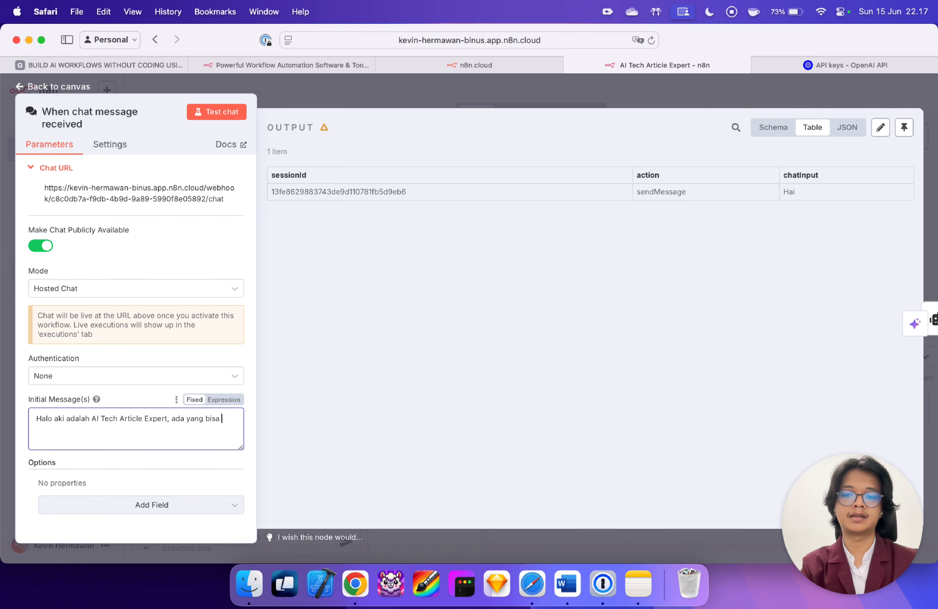
type("aku bantu?")
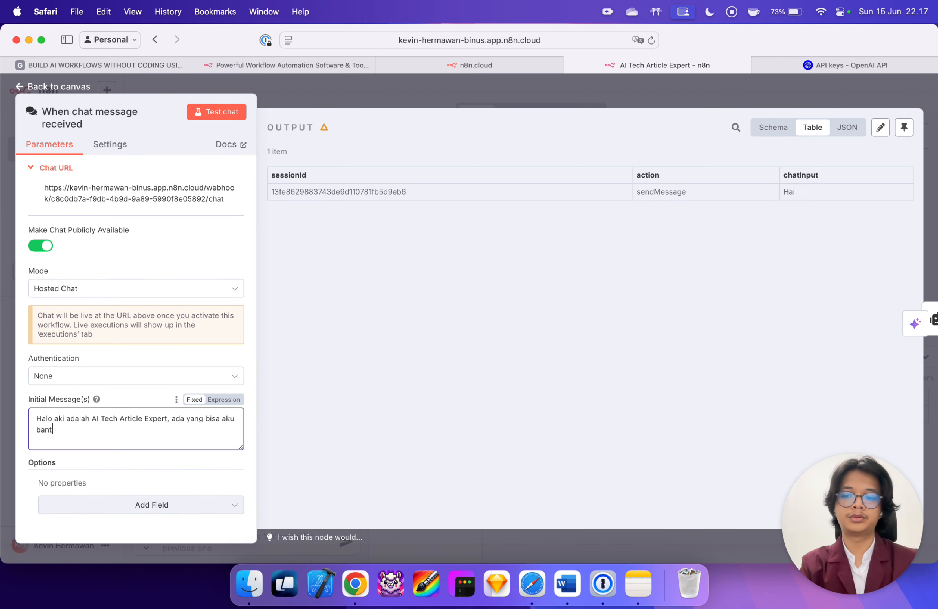
Step: Copy the chat trigger's Chat URL and open it in a new browser tab
left_click(496, 392)
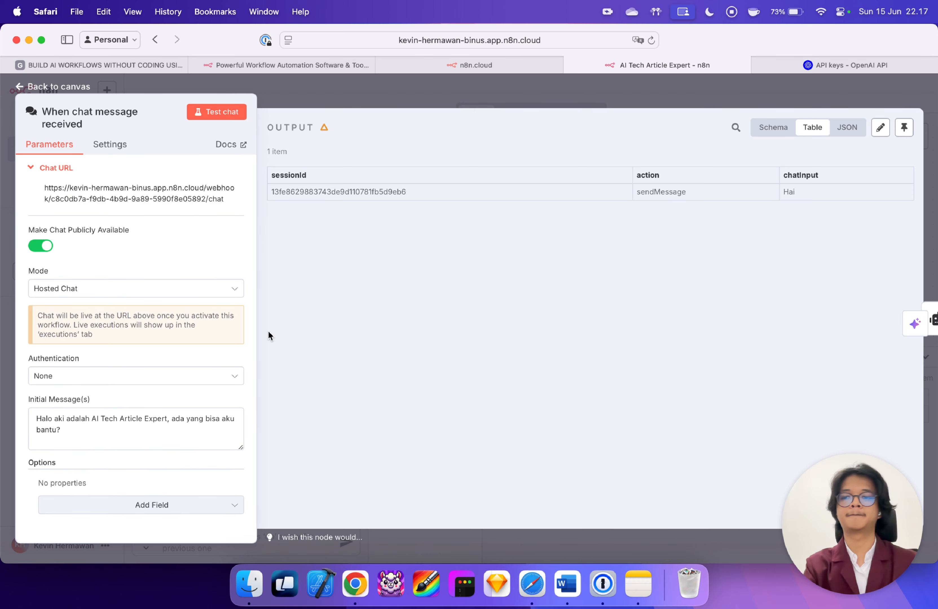
left_click(136, 192)
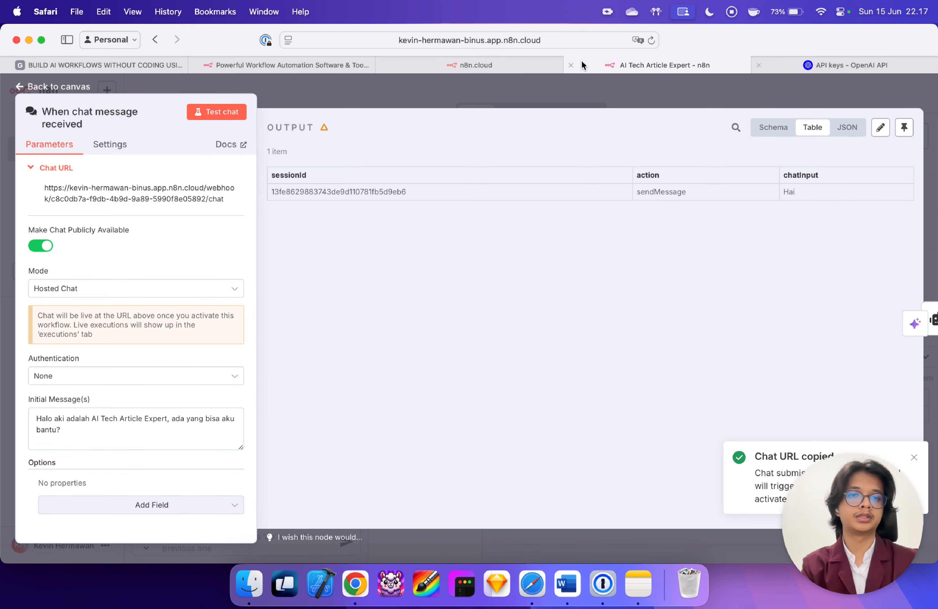
key("cmd+t")
key("cmd+v")
key("Return")
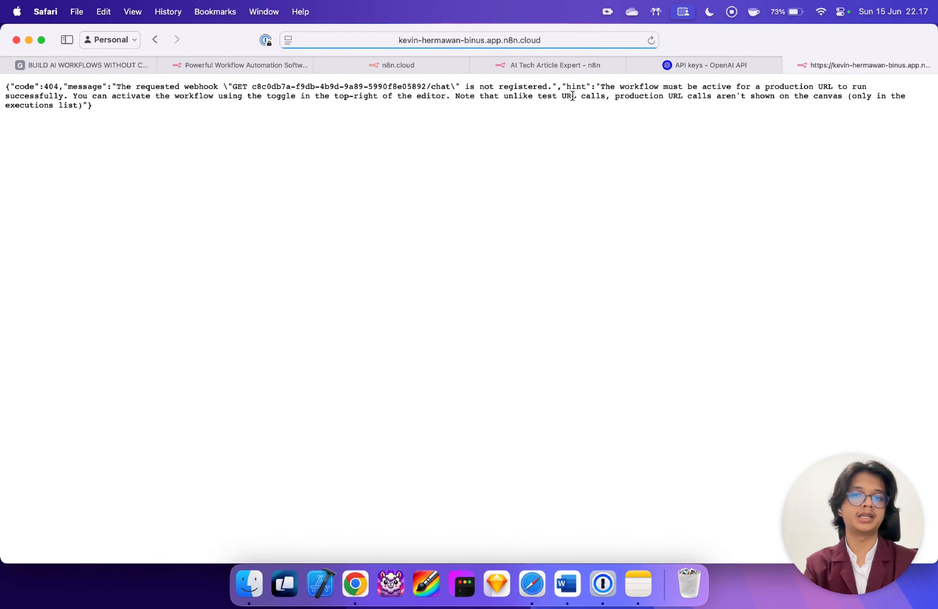
Step: Return to the AI Tech Article Expert workflow, activate it and dismiss the activation notice
left_click(390, 67)
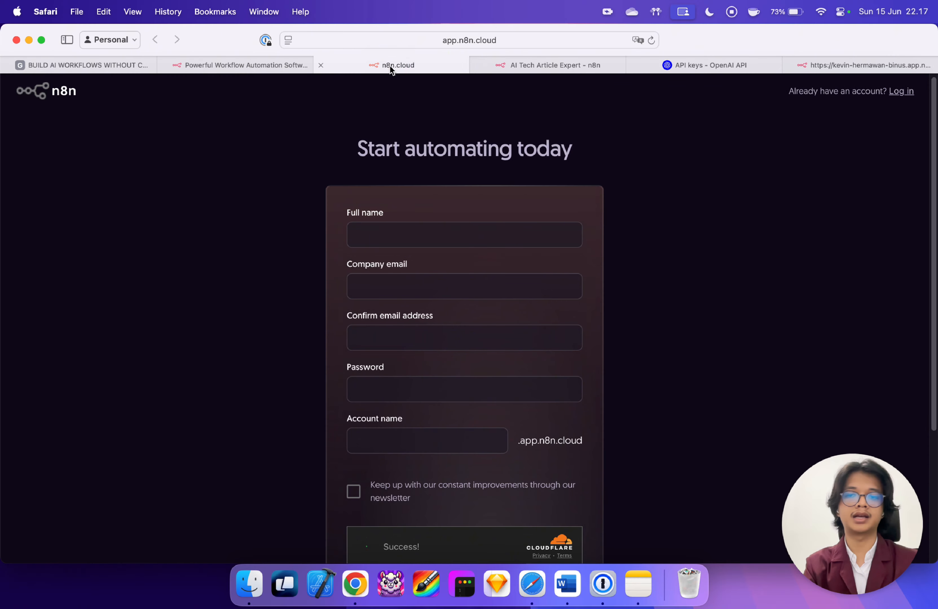
left_click(547, 67)
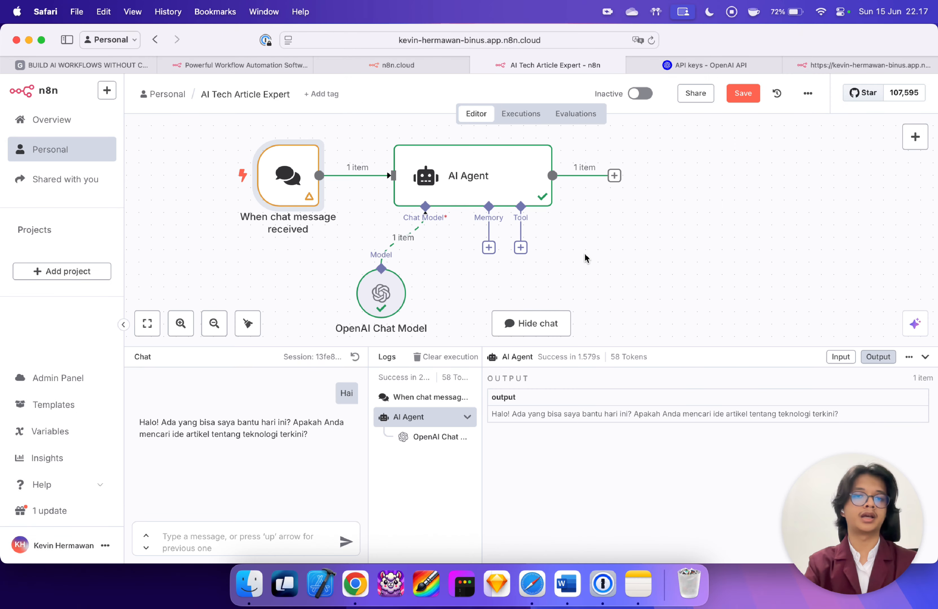
scroll(585, 258, "up", 1)
scroll(585, 258, "down", 1)
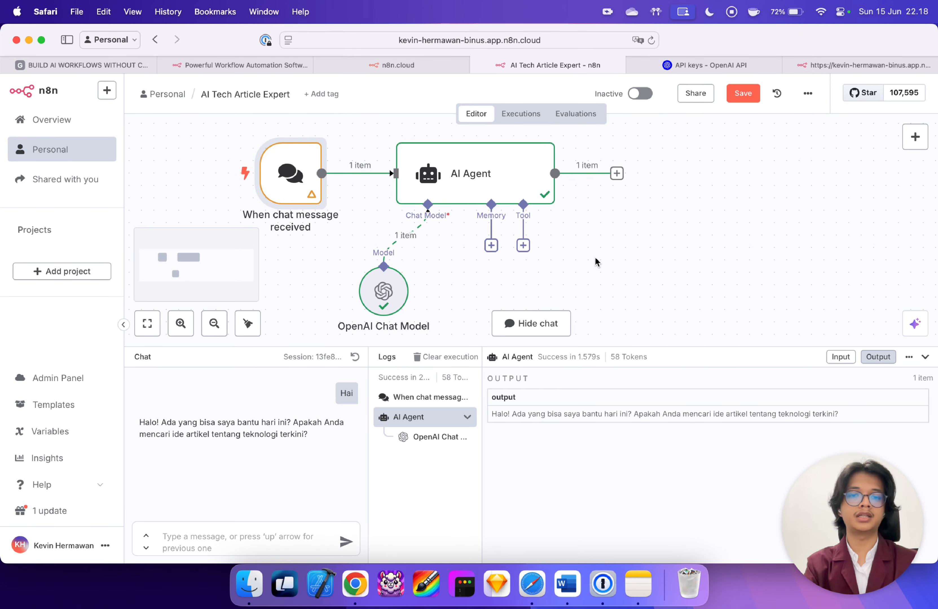
left_click(641, 94)
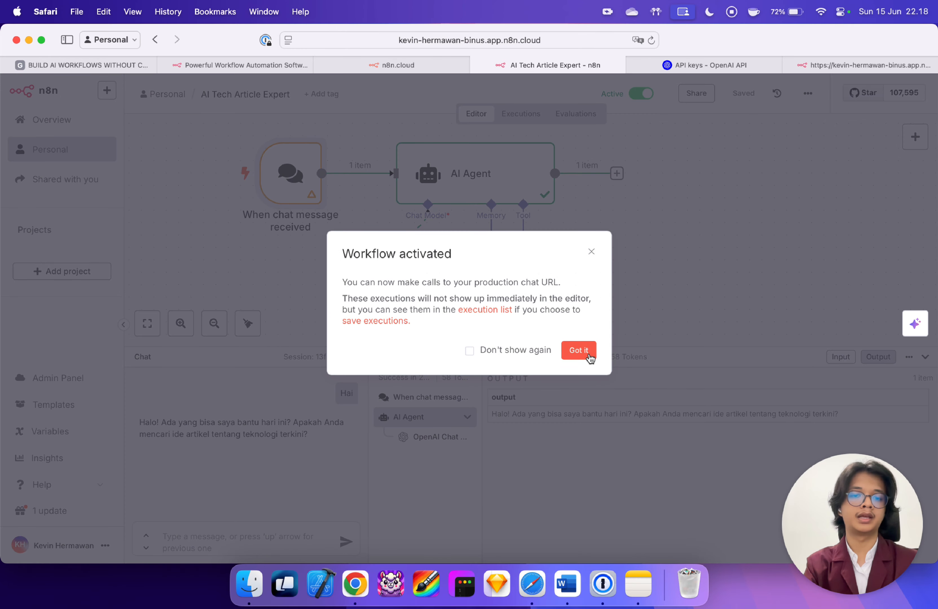
left_click(578, 350)
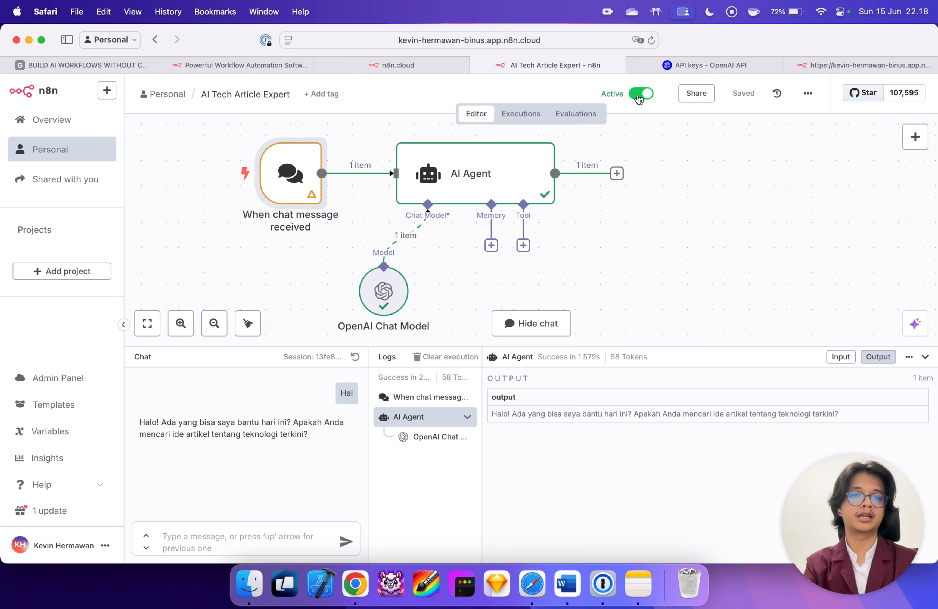
Step: Reload the public chat page and look at its full address
left_click(840, 65)
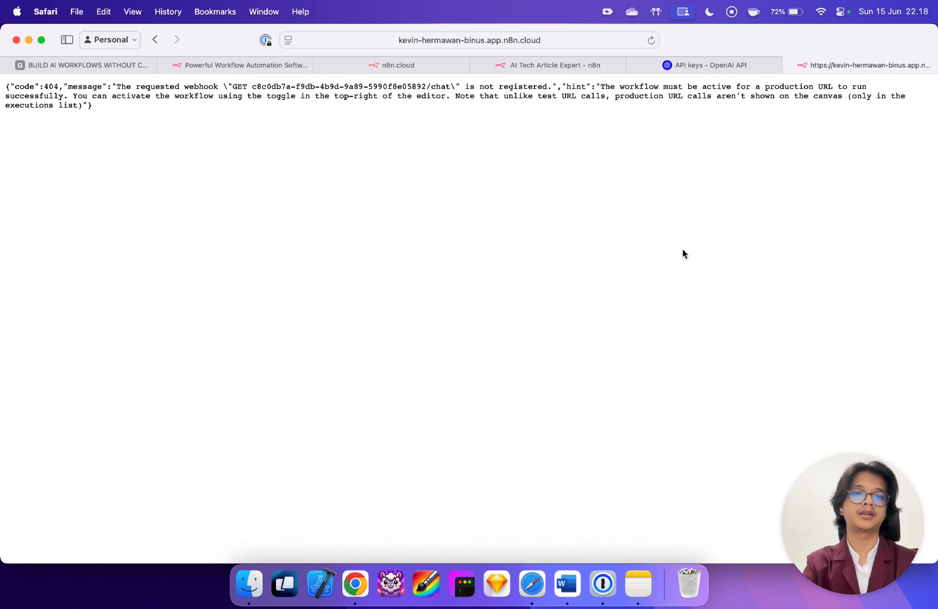
key("super+r")
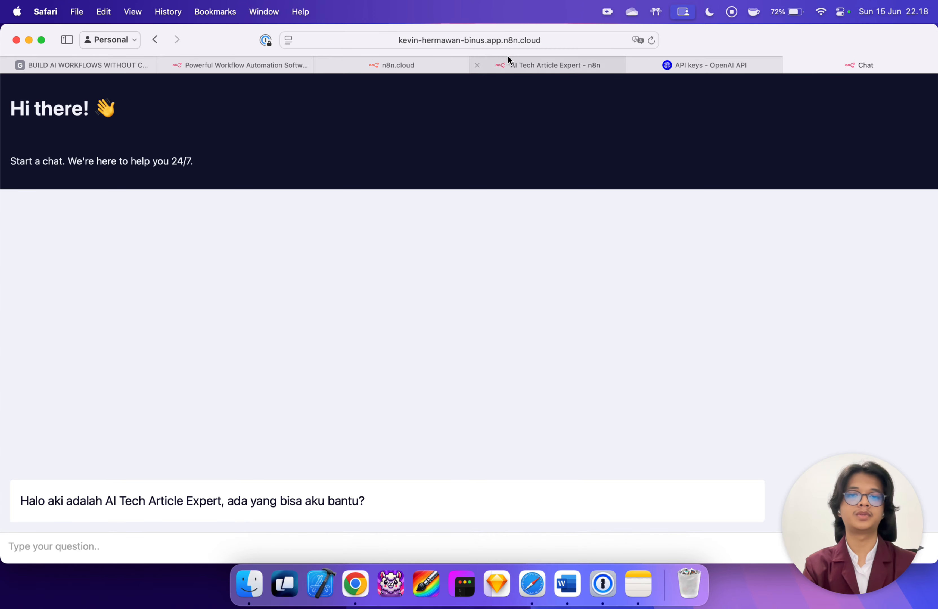
left_click(534, 40)
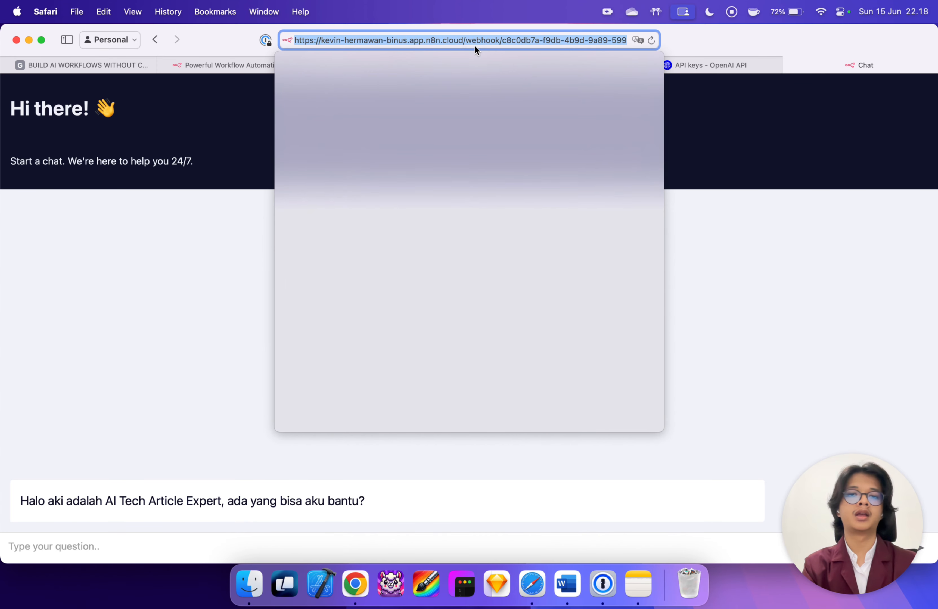
left_click(723, 183)
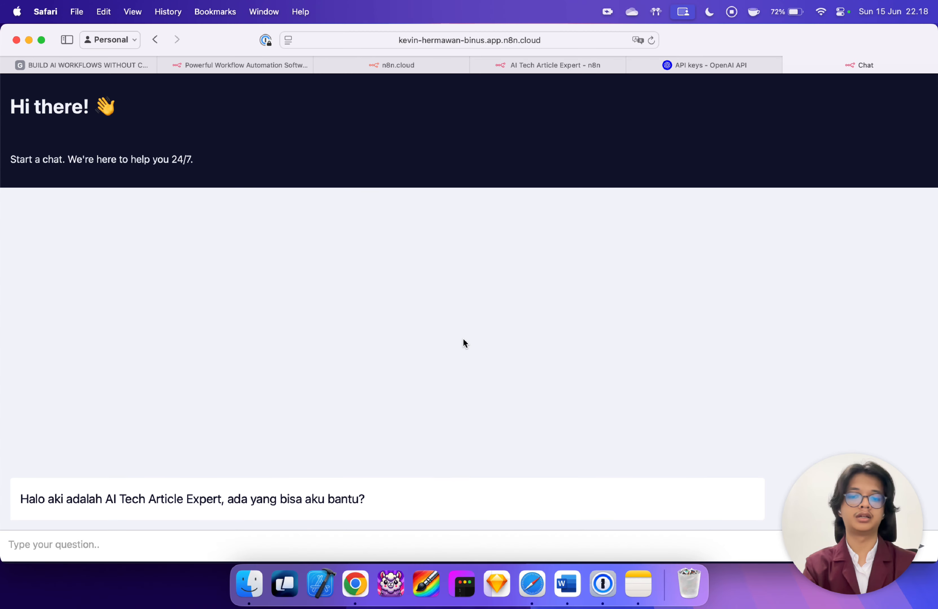
Step: Send the message "Halo" in the public chat
left_click(148, 543)
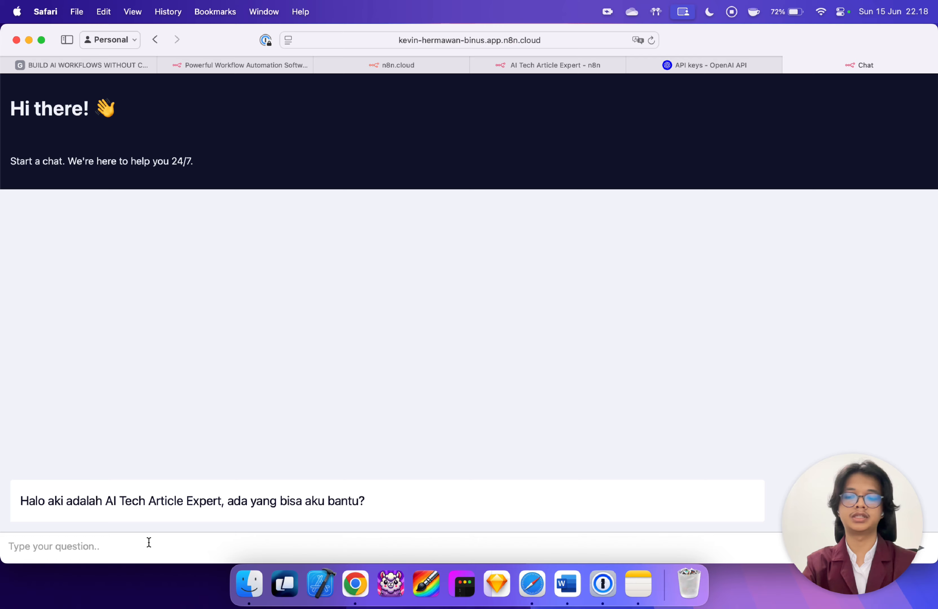
type("Halo,")
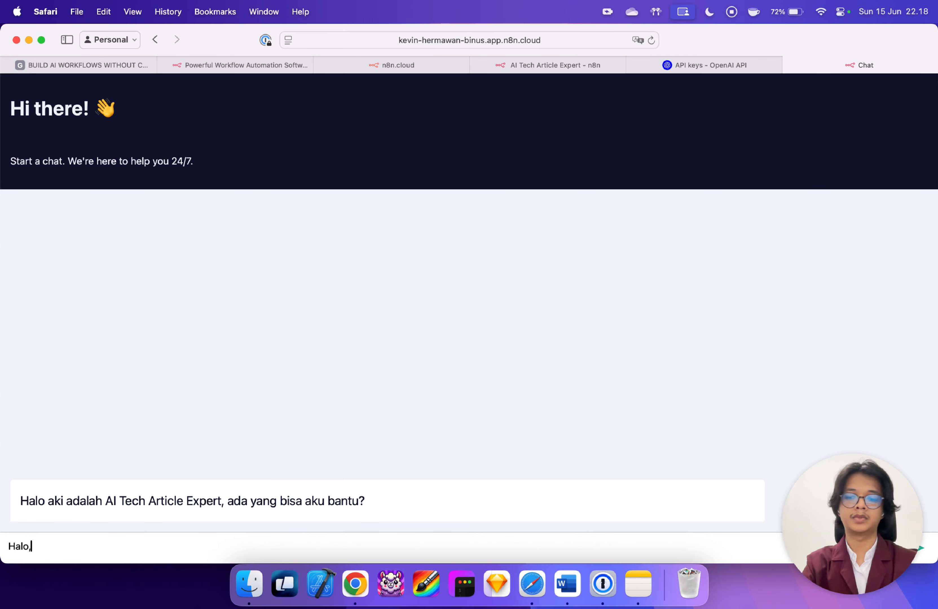
key("Return")
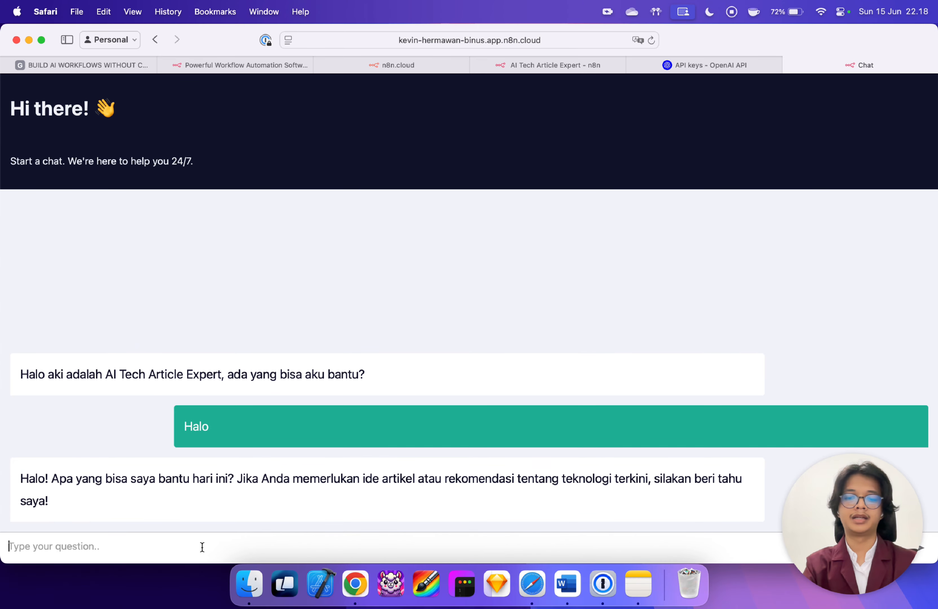
Step: Send "Buatkan 5 rekomendasi ide artikel teknologi 2025" in the public chat and read through the whole reply
type("Buatkan ")
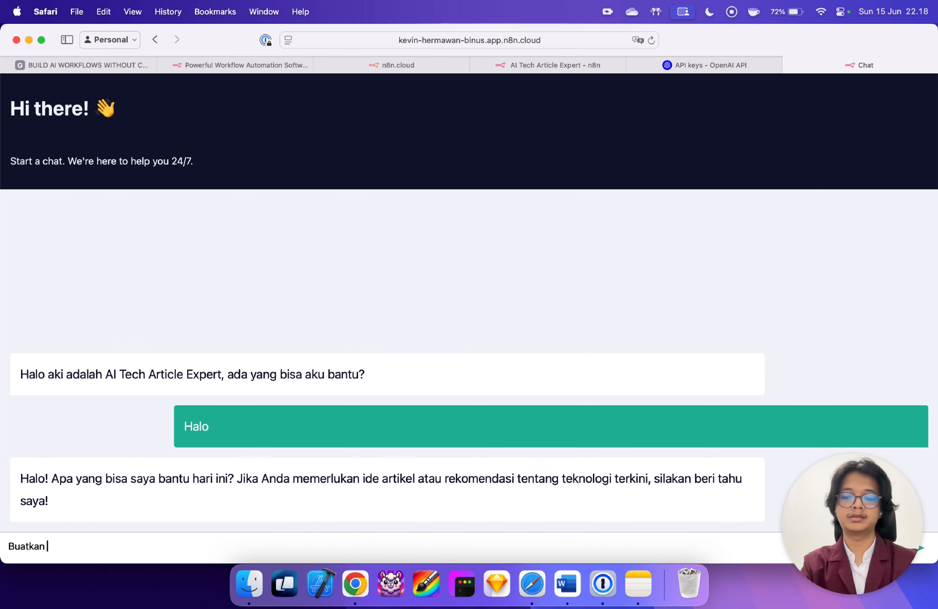
type("5 rekomendas")
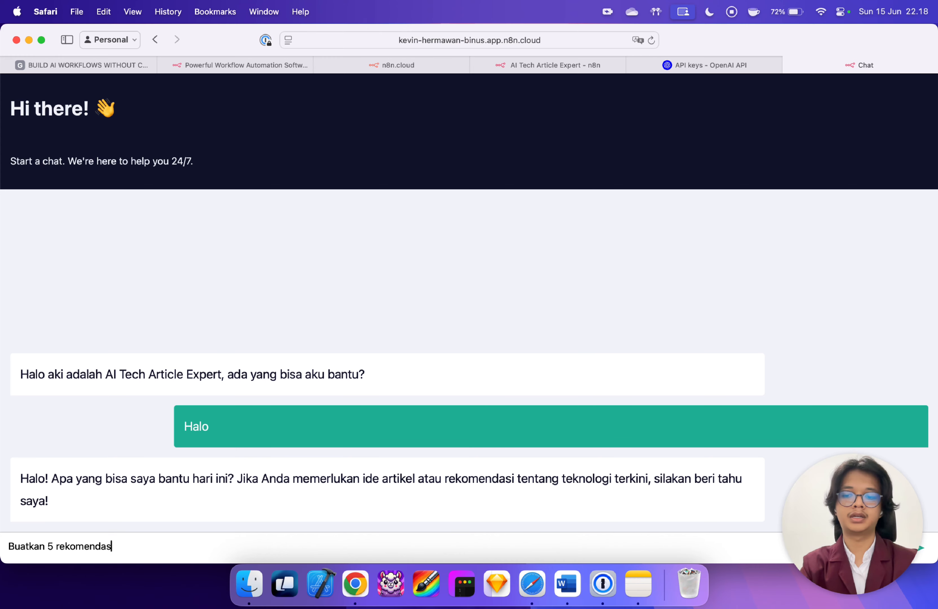
type("i ide ")
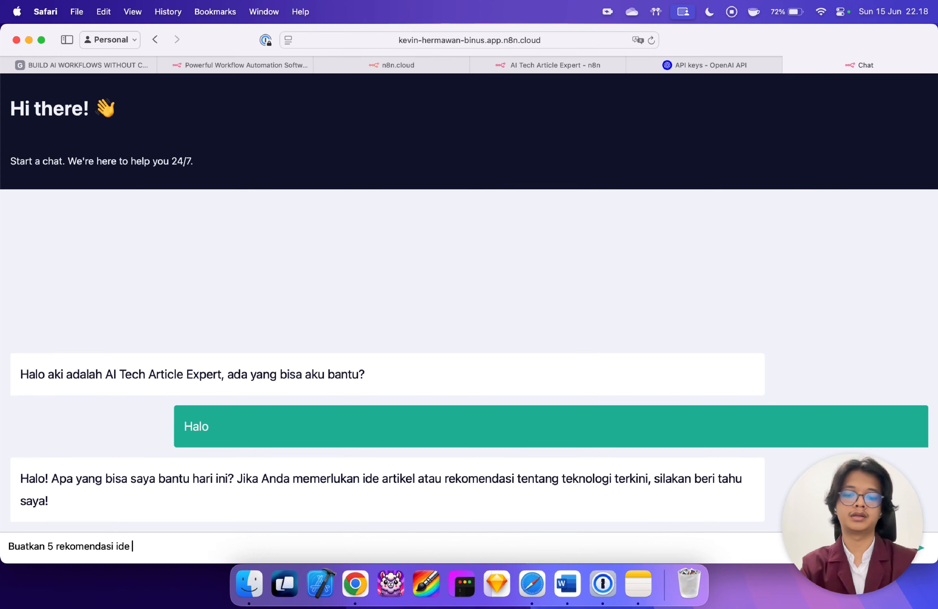
type("artikel tek")
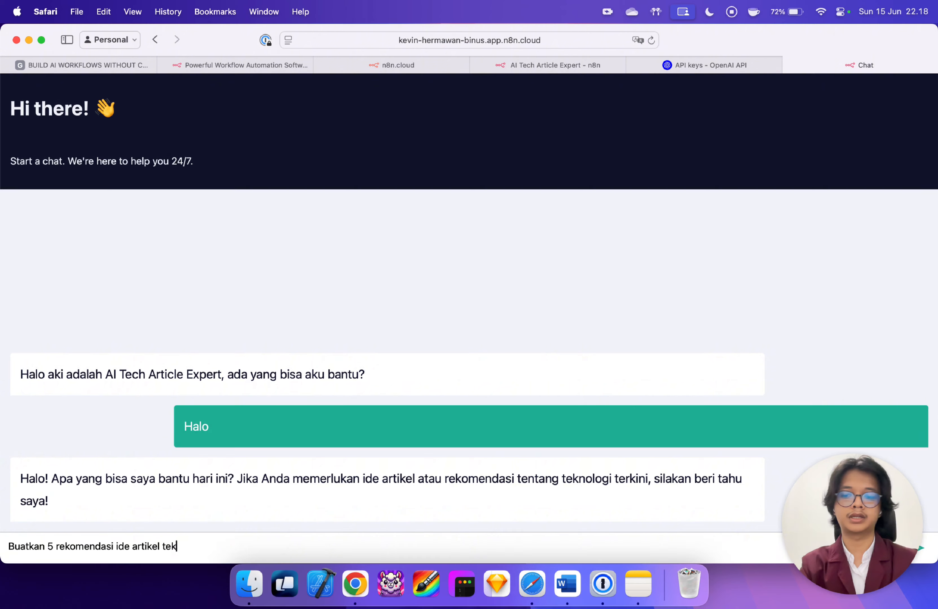
type("nologi 2025")
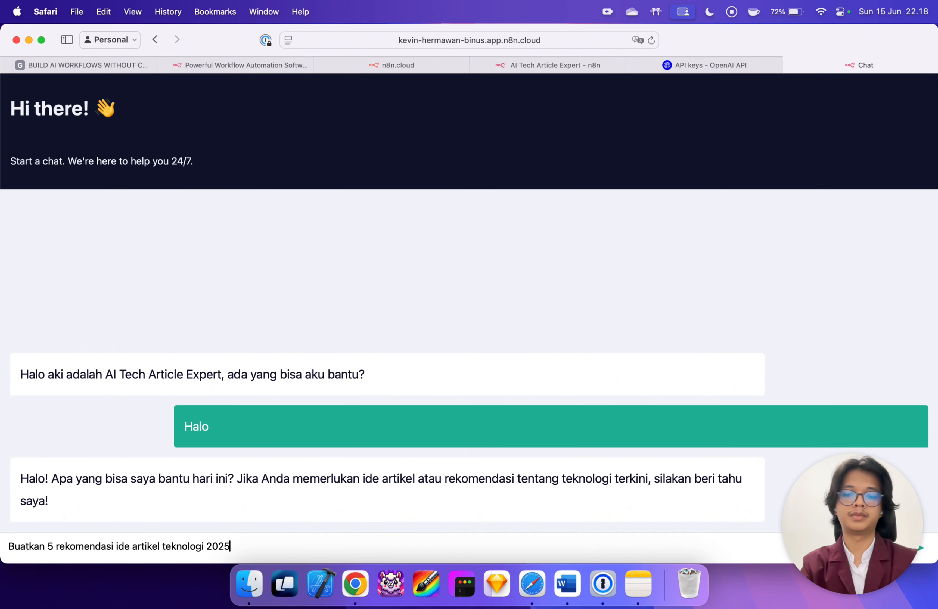
key("Return")
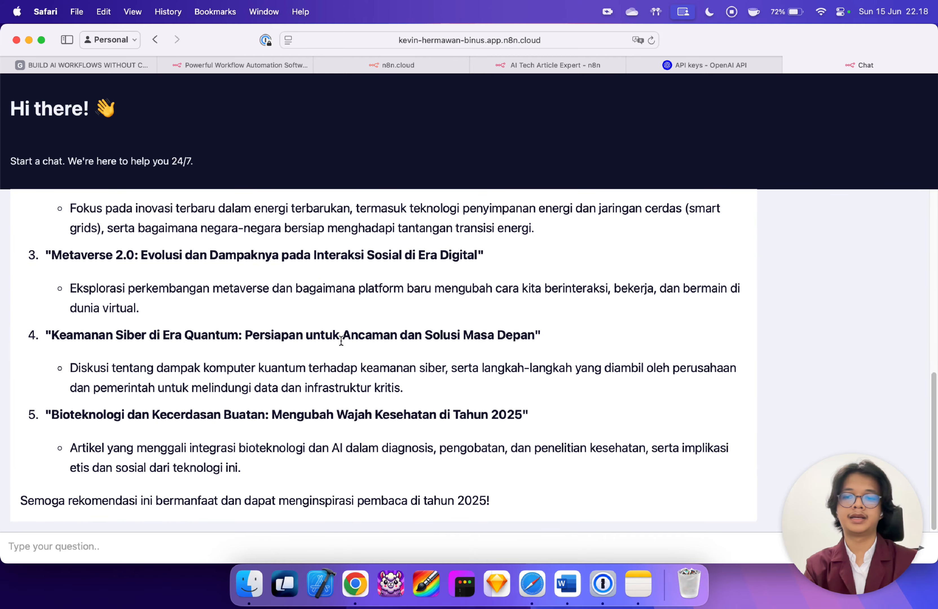
scroll(341, 340, "up", 5)
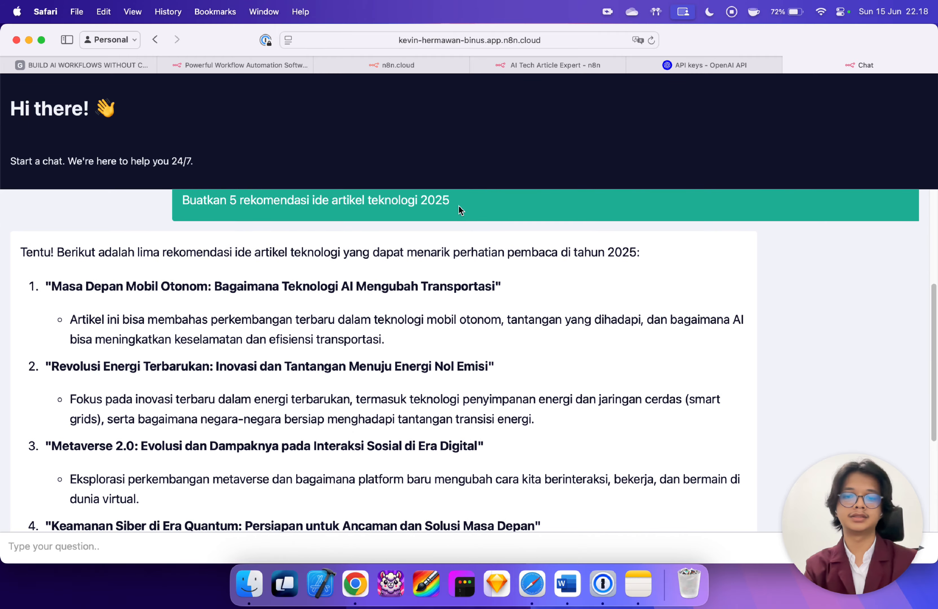
scroll(460, 209, "down", 3)
scroll(370, 327, "down", 3)
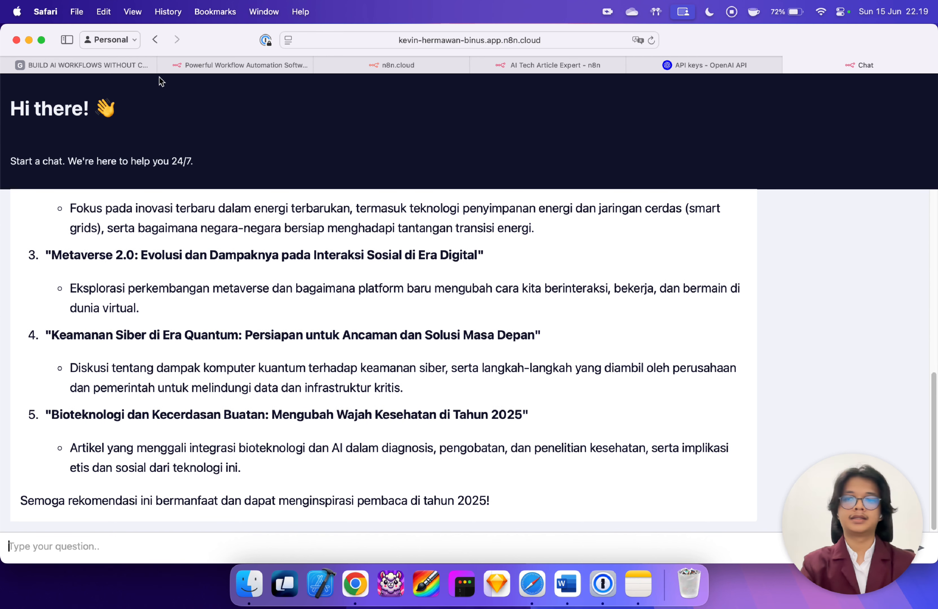
Step: Switch to the Google Slides presentation and present its Conclusion slide followed by the References slide
left_click(118, 65)
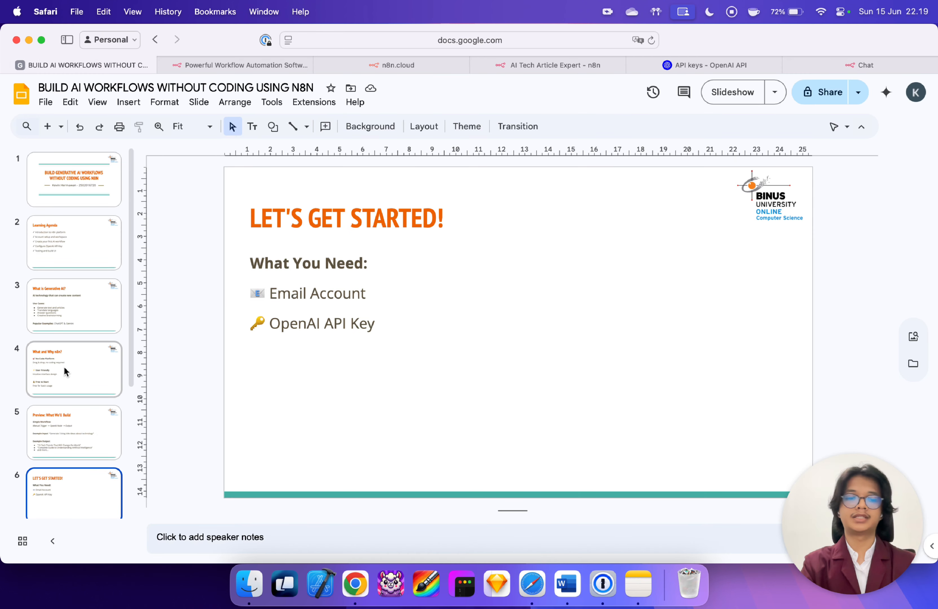
scroll(64, 368, "down", 2)
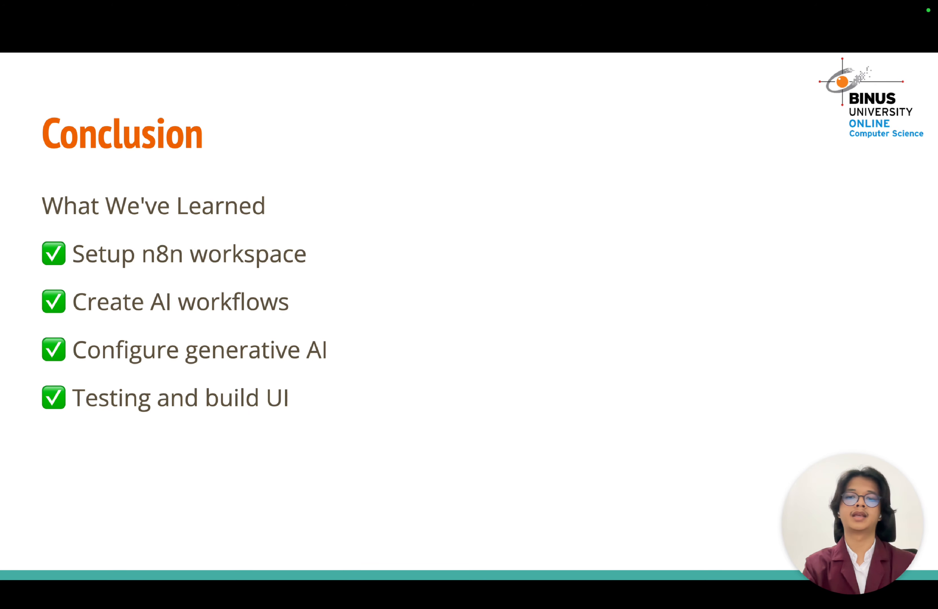
key("Right")
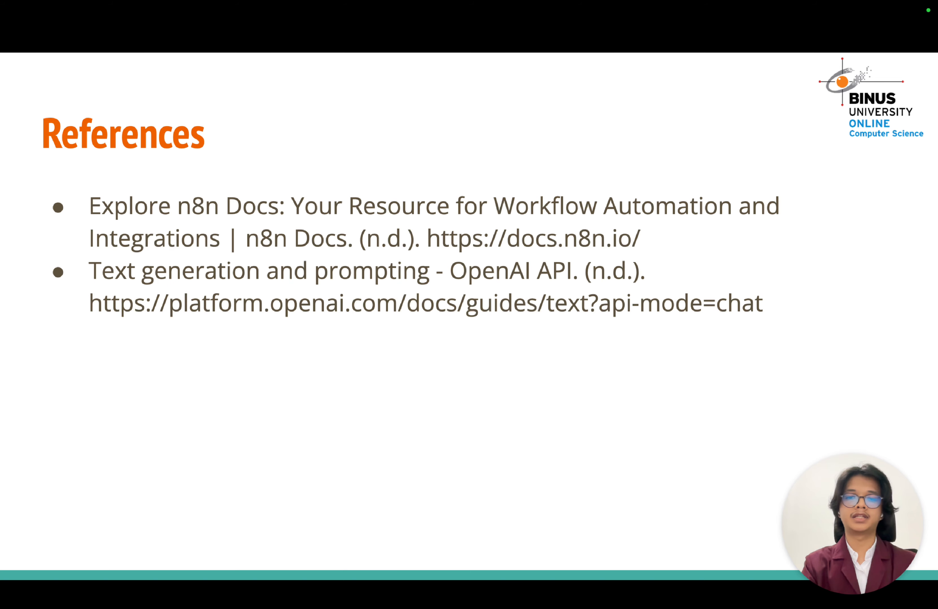